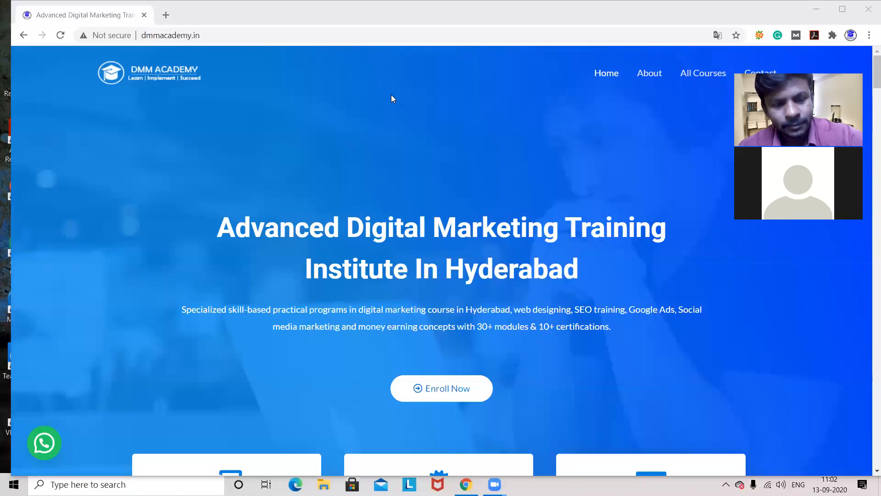
key(XF86AudioRaiseVolume)
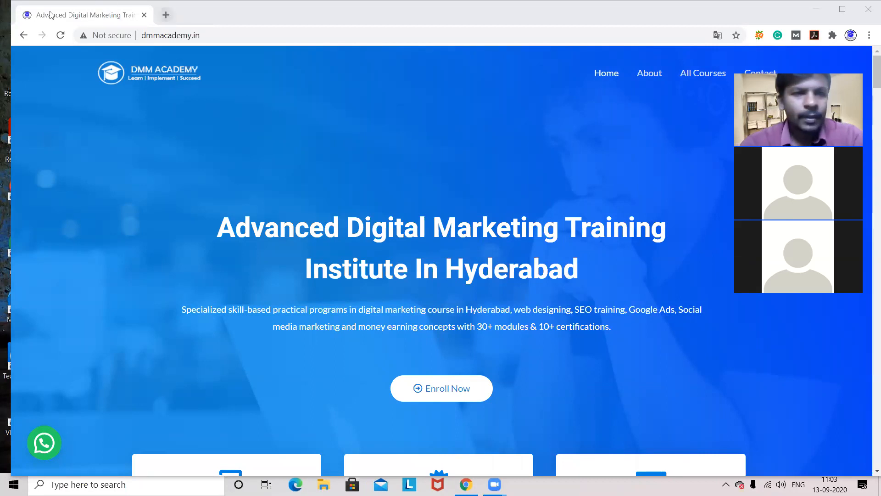
Step: Open the wp-admin login page of the trainer's personal website in a new browser tab
click(166, 16)
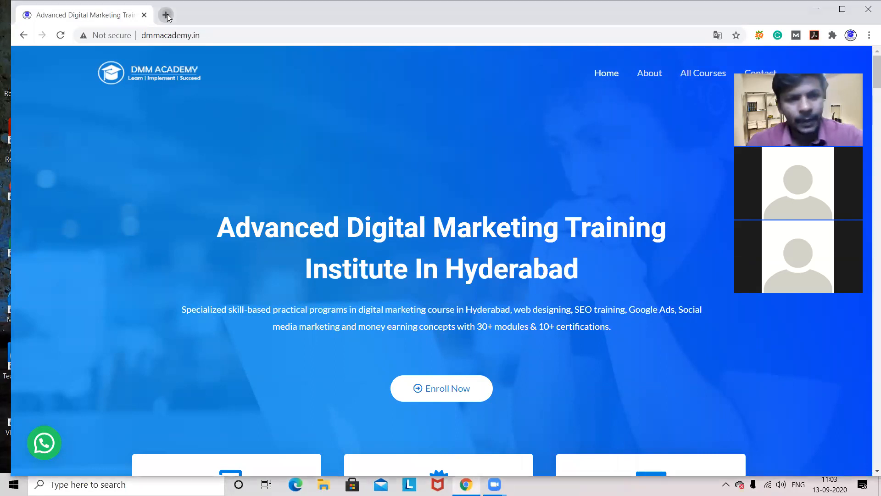
click(167, 16)
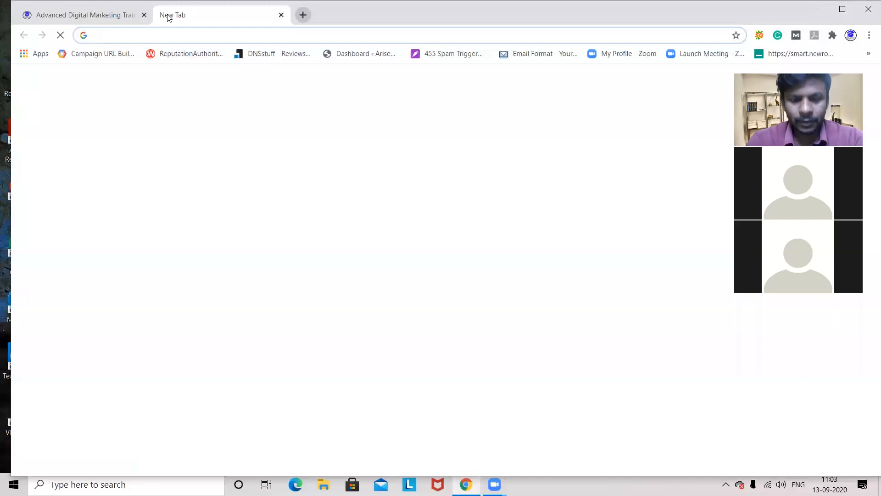
text(mohanveeramalla.com)
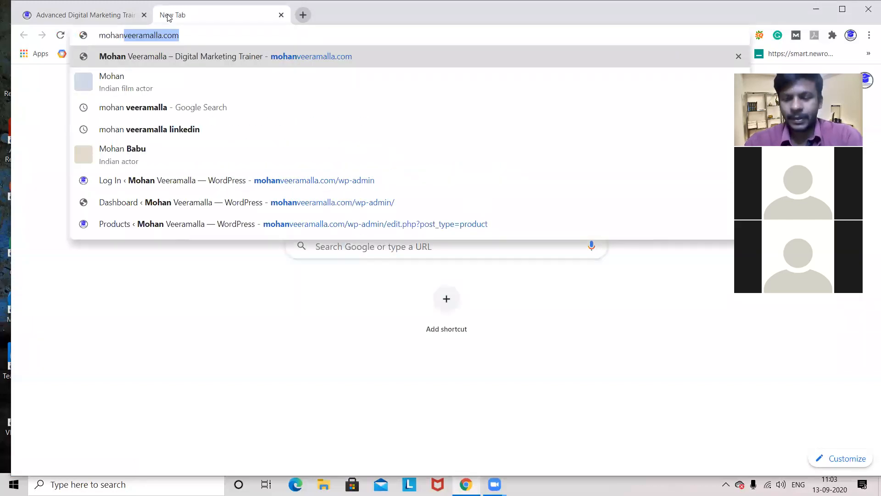
key(Right)
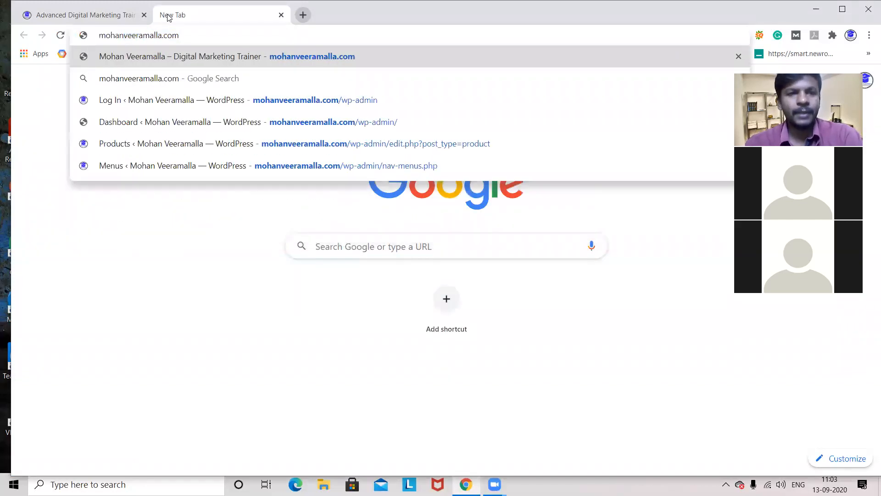
text(/)
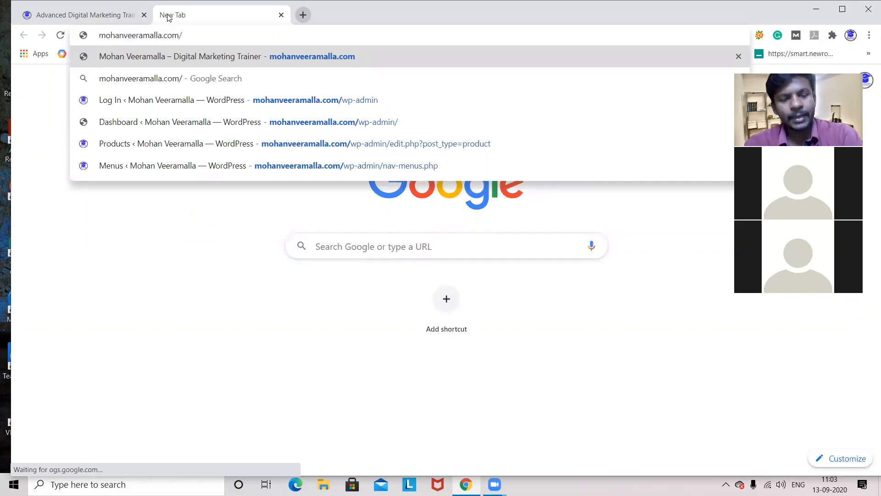
text(wp-admin)
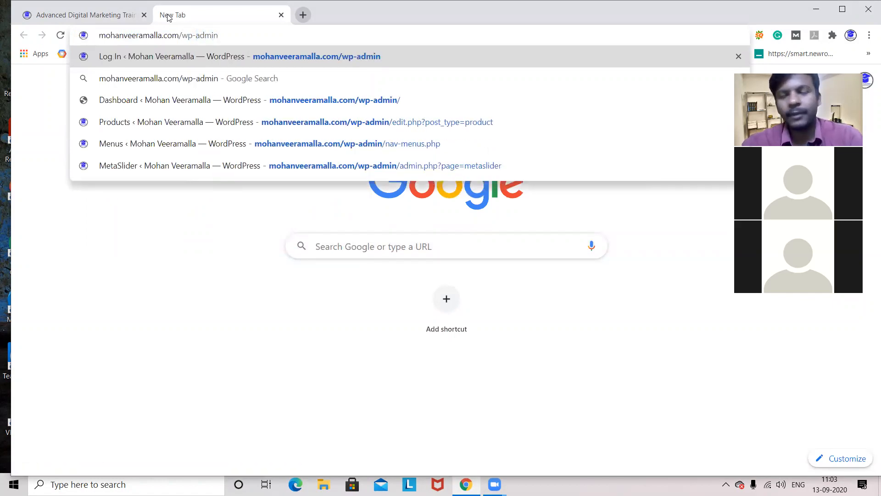
key(Return)
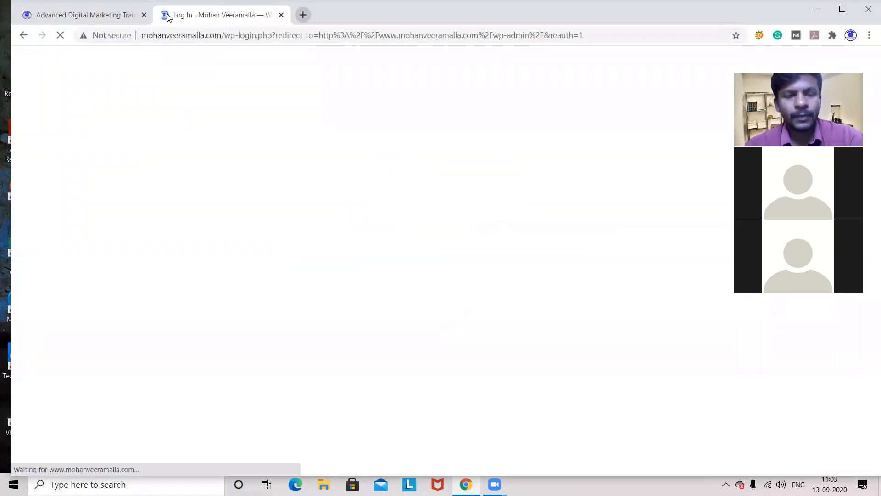
Step: Log in to WordPress with the saved account username and password
text(mo)
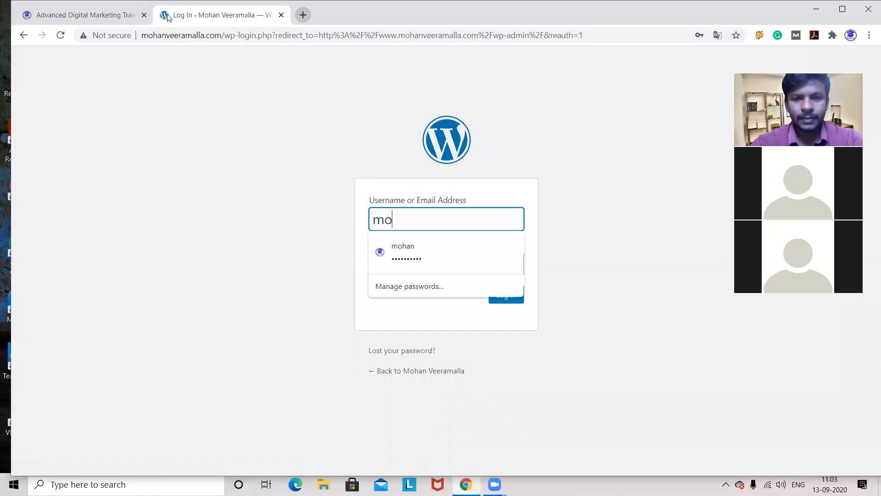
key(Down)
key(Return)
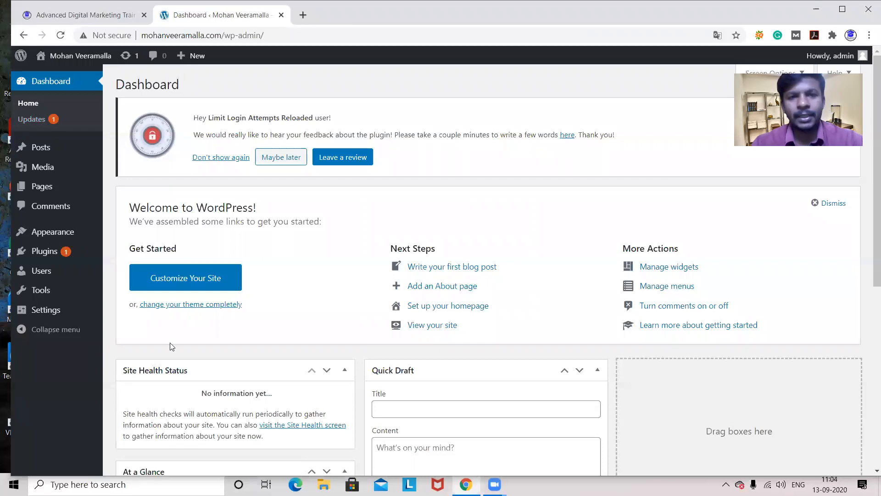
Step: Open the public homepage of the trainer's personal website in another new browser tab
click(303, 15)
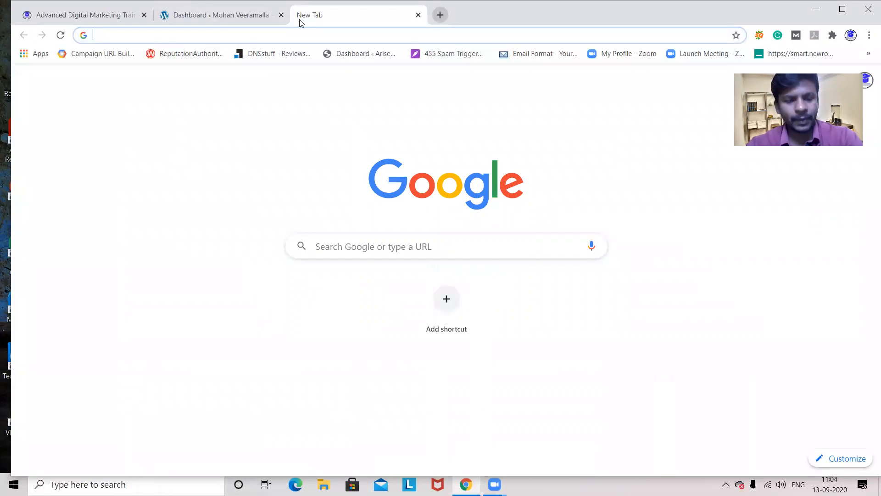
text(ve)
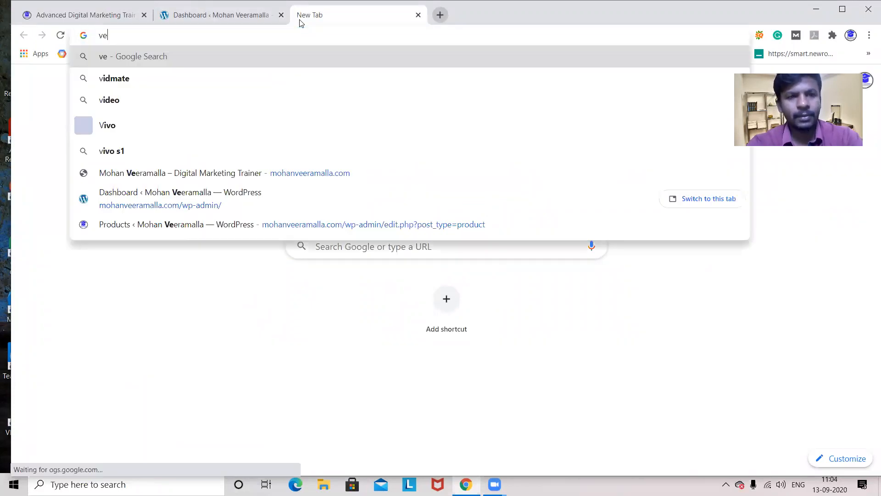
key(BackSpace)
key(BackSpace)
text(mohanveeramalla.com)
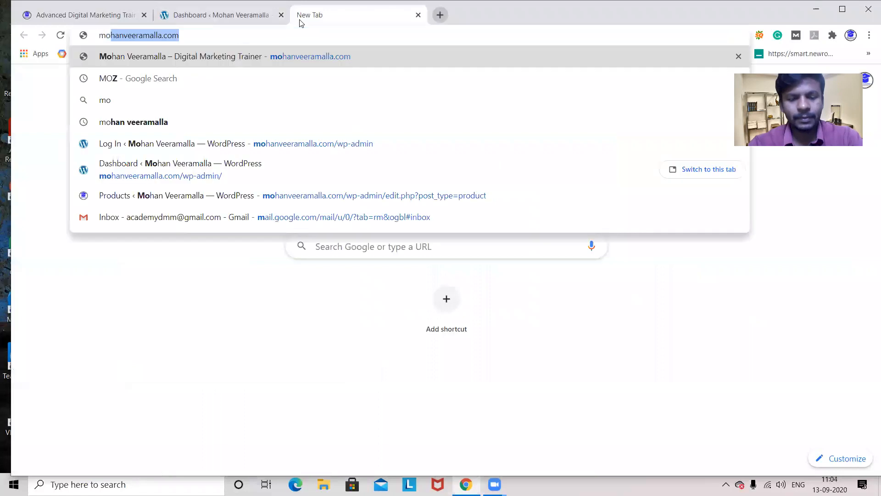
key(Return)
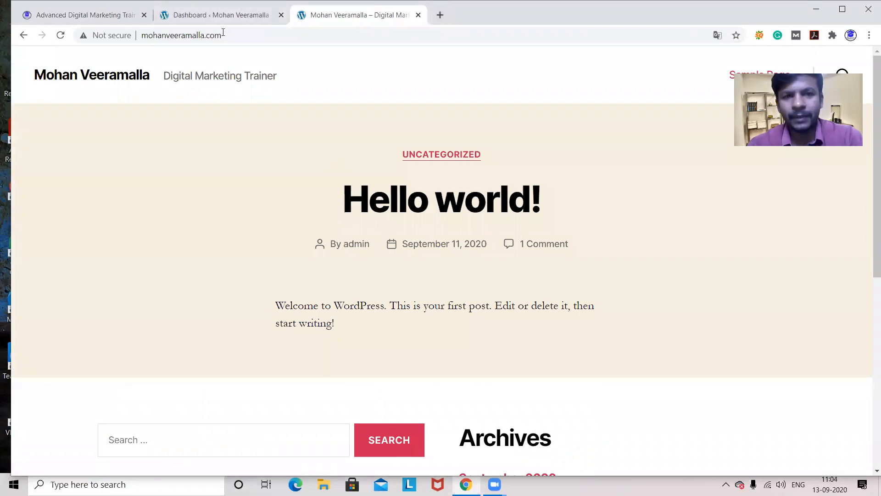
Step: Return to the WordPress dashboard and examine the Posts options, comparing them with the live homepage
click(195, 15)
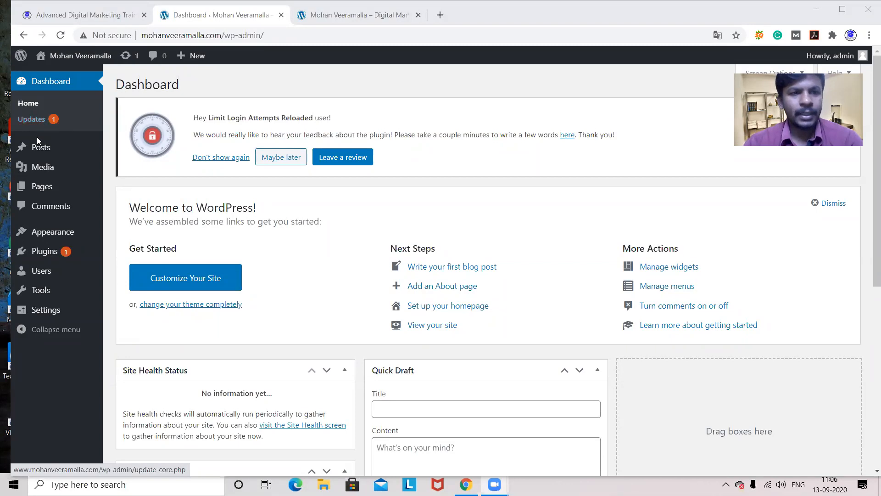
mouse_move(36, 138)
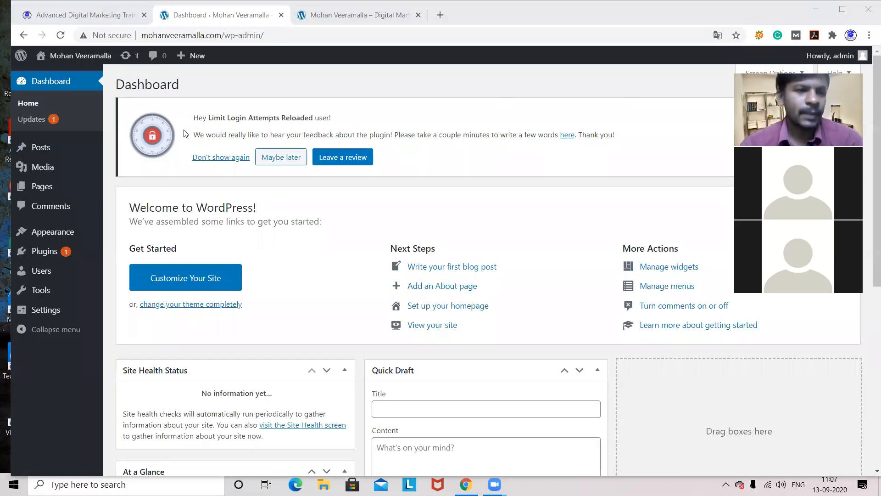
mouse_move(64, 164)
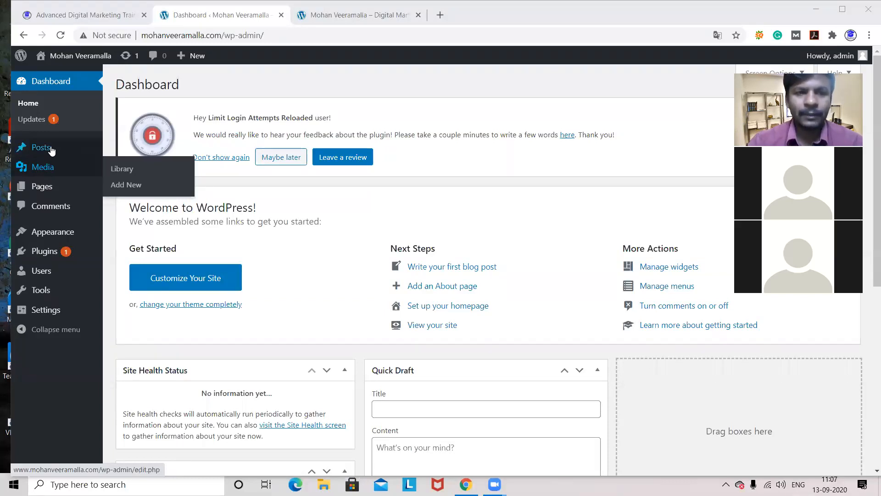
mouse_move(51, 148)
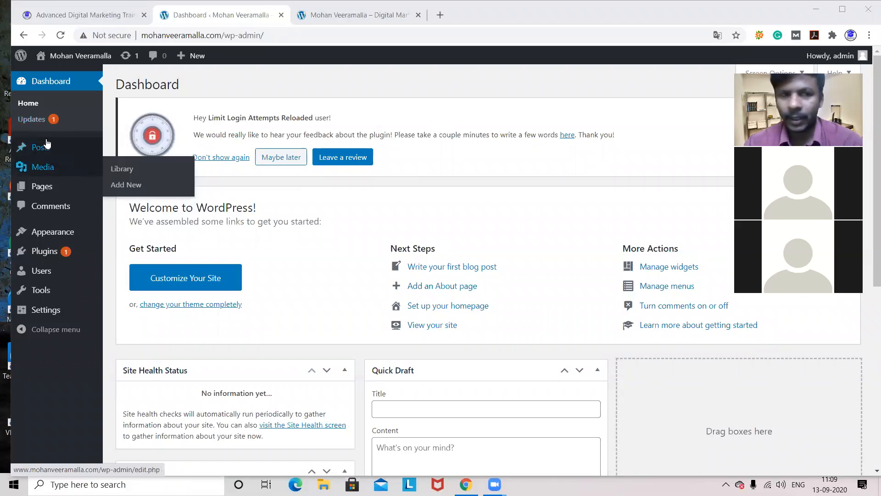
mouse_move(69, 151)
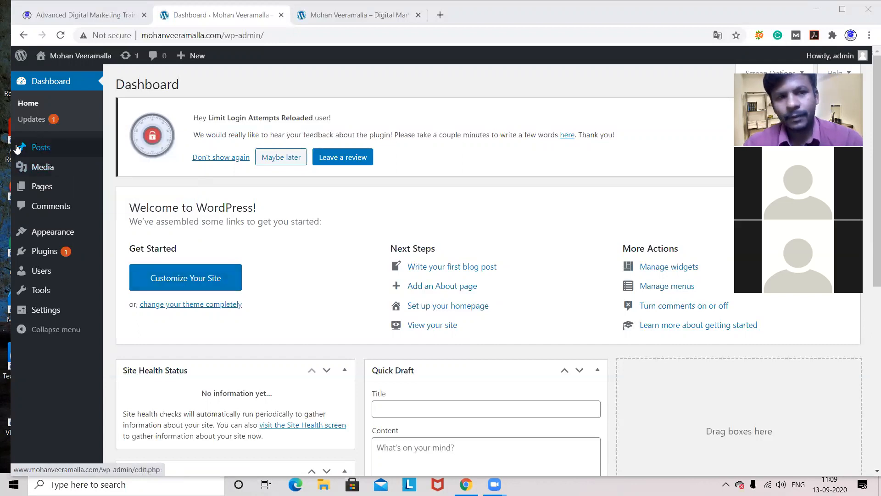
mouse_move(108, 154)
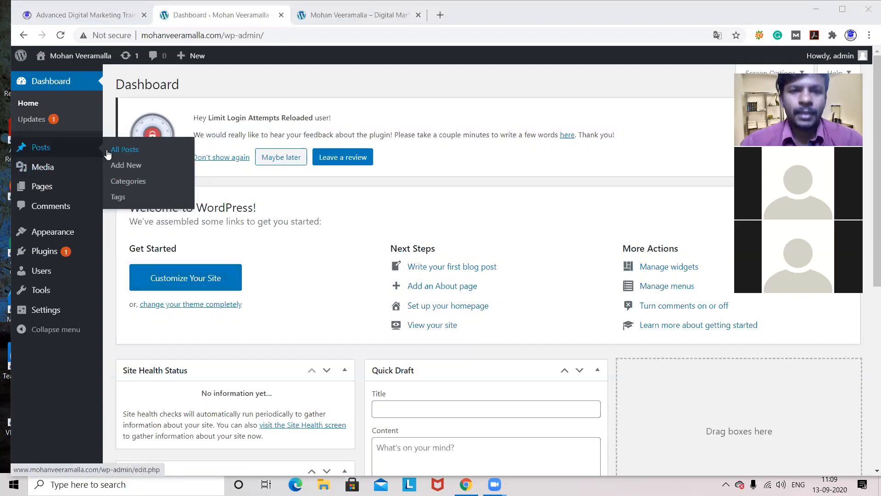
click(323, 22)
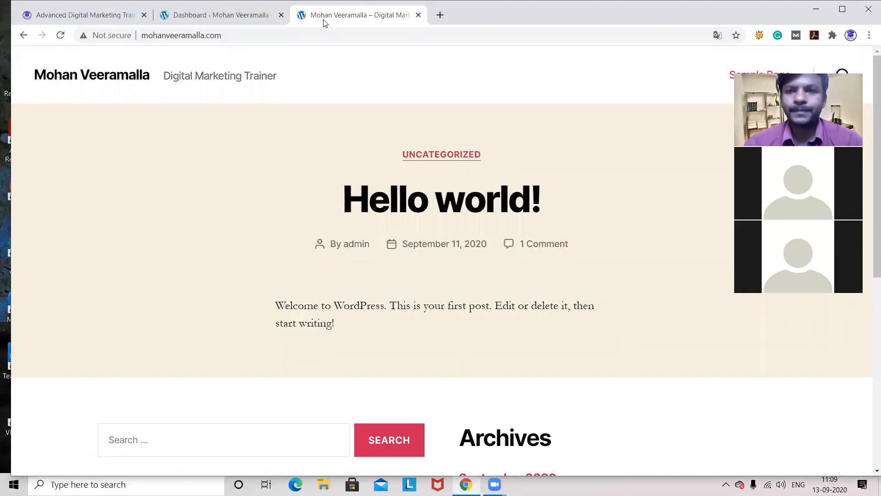
click(216, 15)
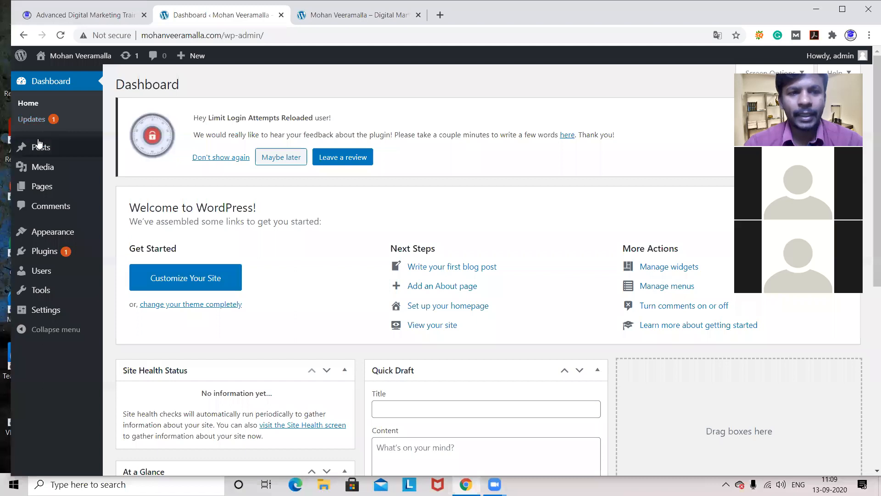
mouse_move(39, 147)
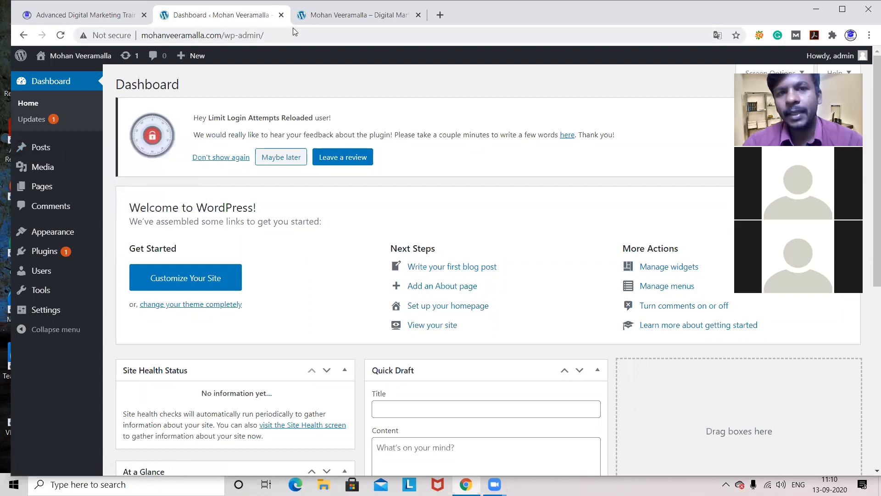
Step: Check the live homepage and examine the Media, Pages and Posts options in the WordPress dashboard
click(353, 15)
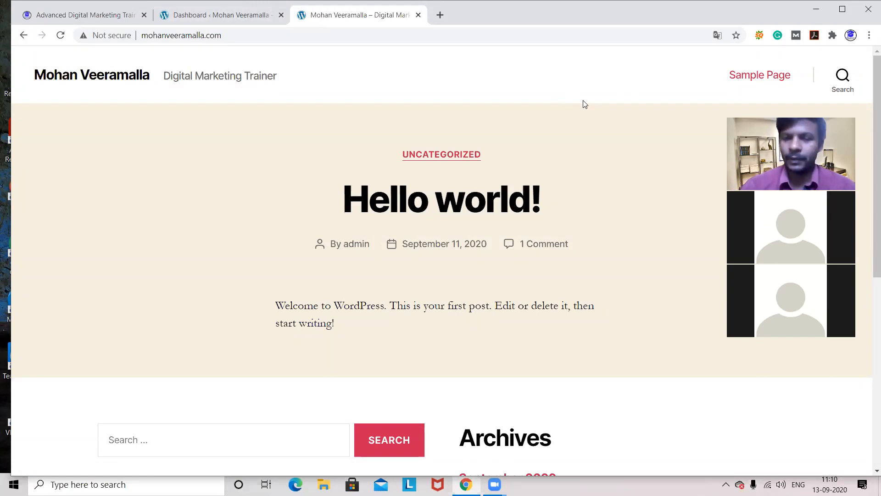
click(188, 14)
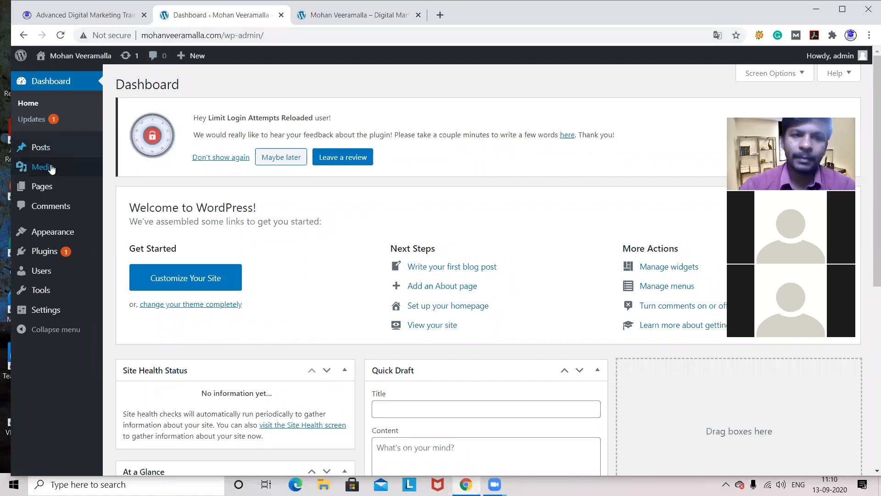
mouse_move(51, 172)
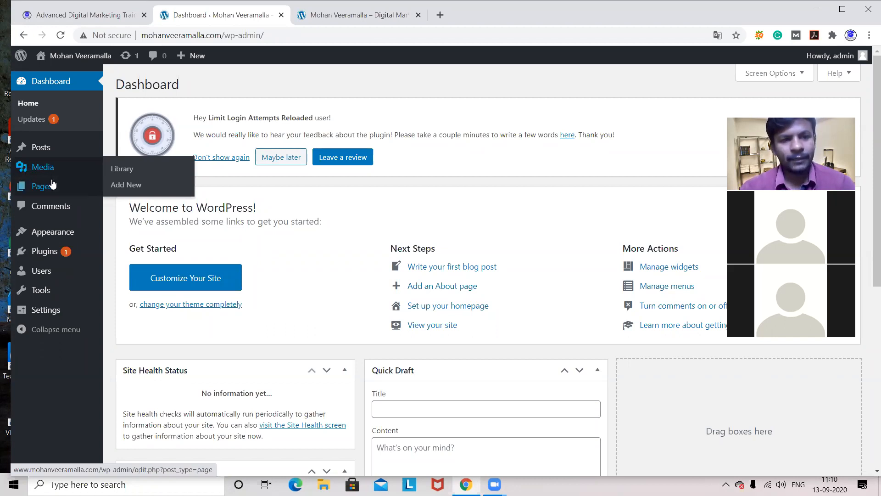
mouse_move(43, 193)
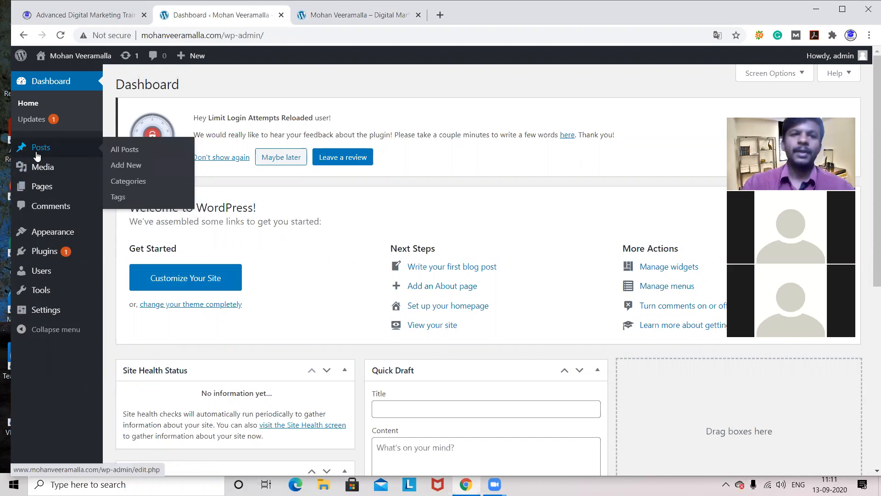
click(354, 15)
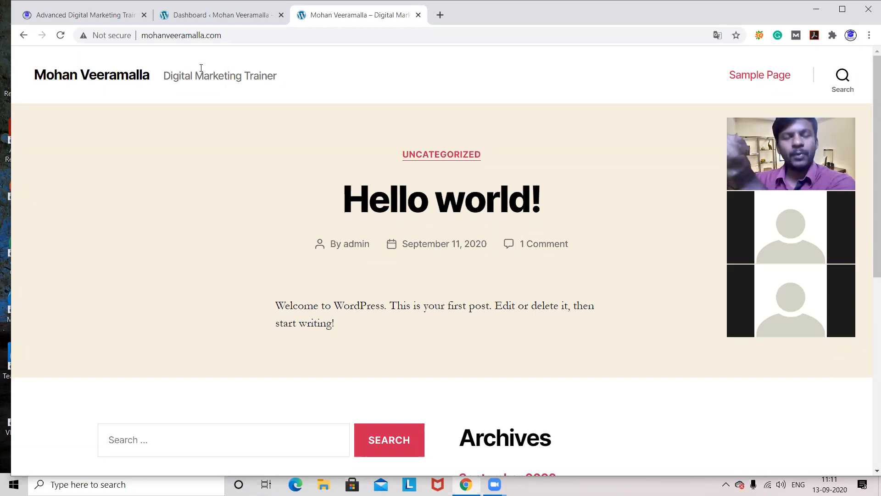
click(193, 15)
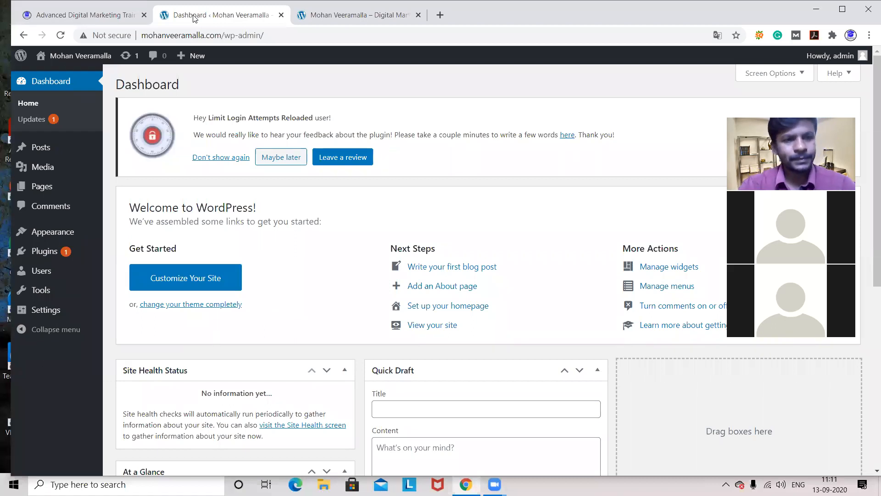
mouse_move(40, 193)
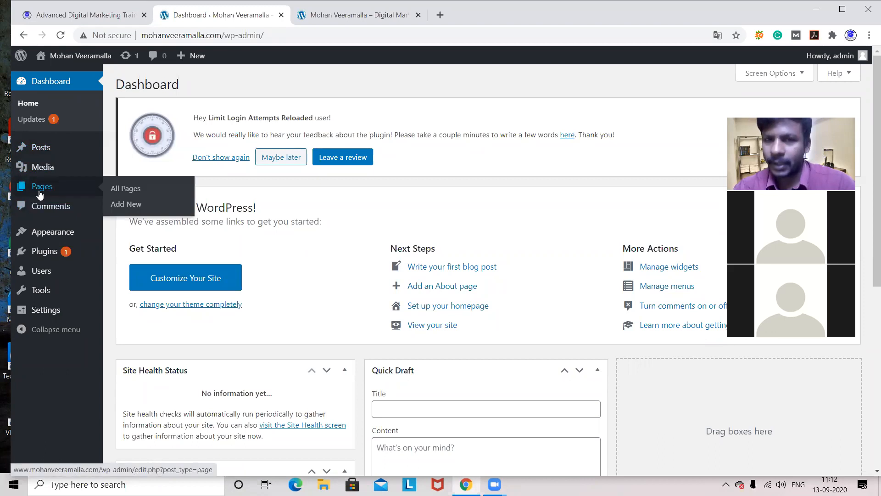
Step: Compare the live homepage and the DMM Academy site's navigation pages with the Pages options in the WordPress dashboard
click(299, 19)
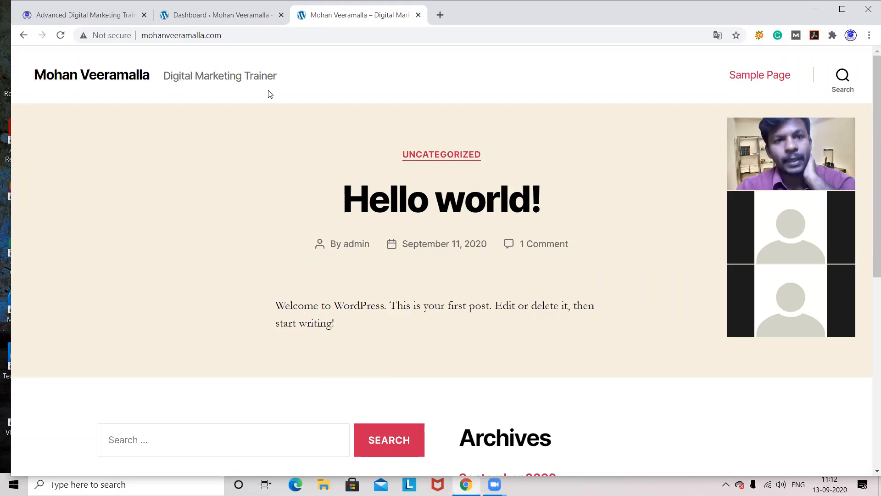
click(105, 17)
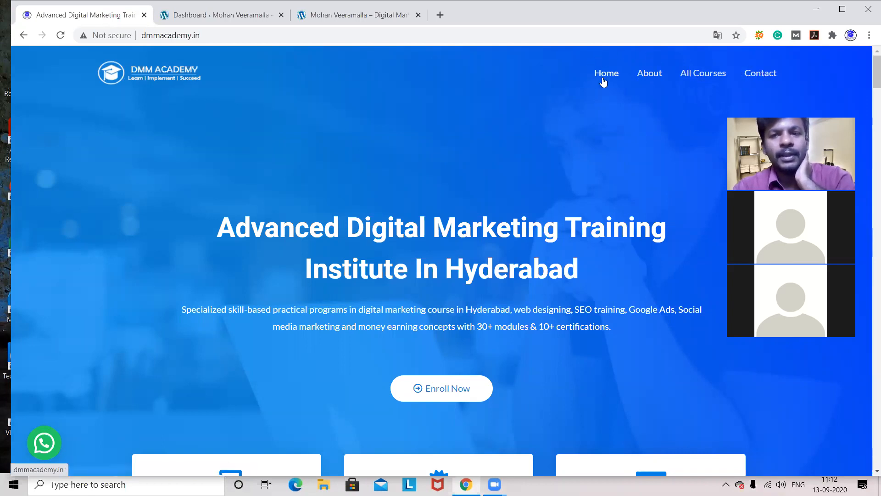
click(196, 16)
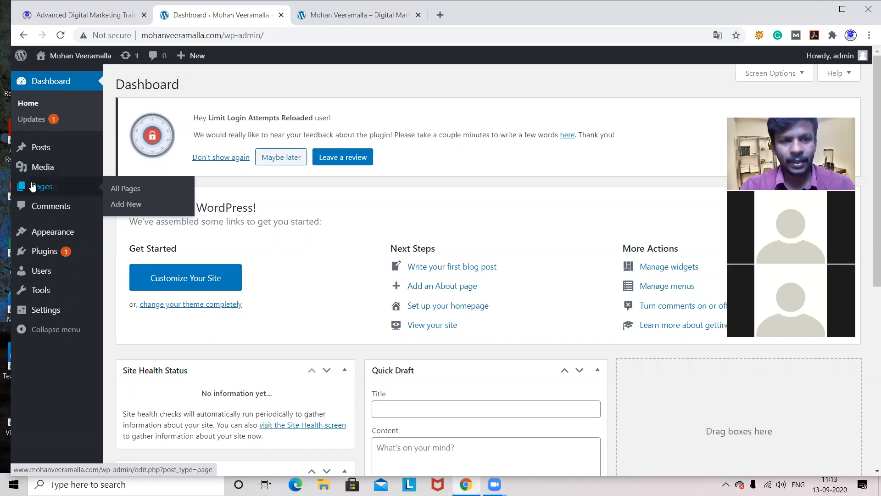
click(85, 16)
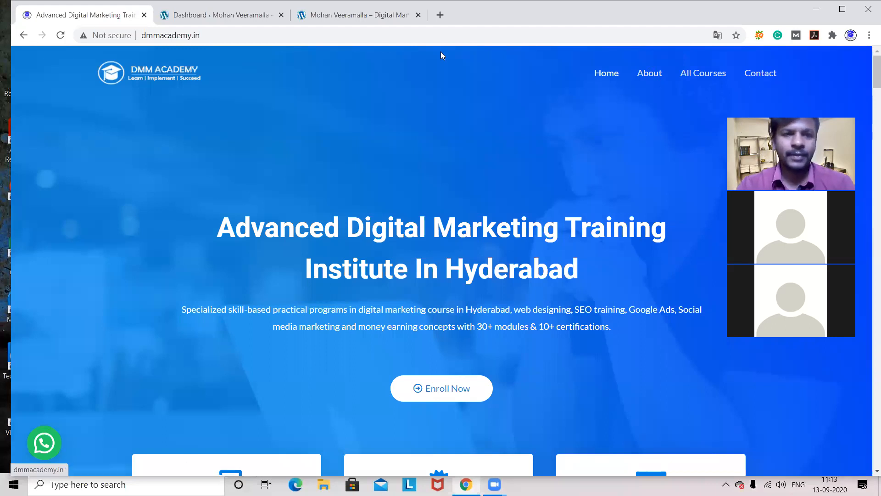
click(215, 14)
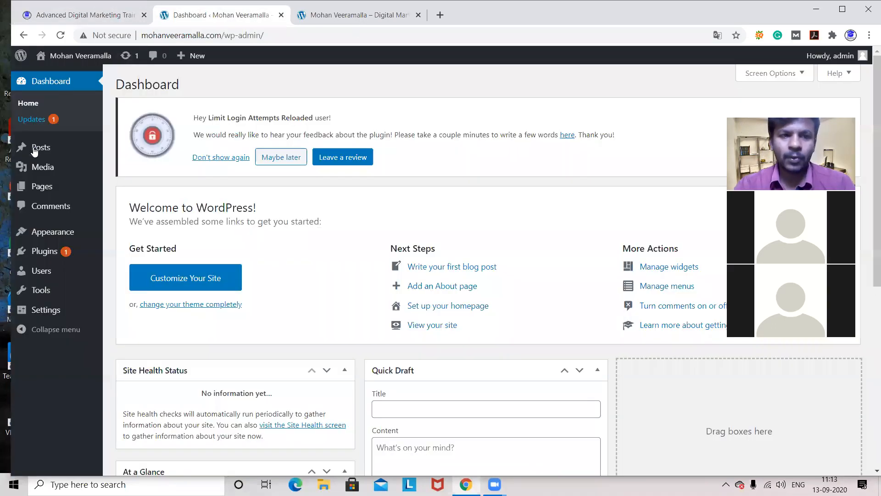
Step: Examine the Posts, Media, Comments and Appearance options in the WordPress dashboard, with a check of the DMM Academy homepage in between
mouse_move(97, 157)
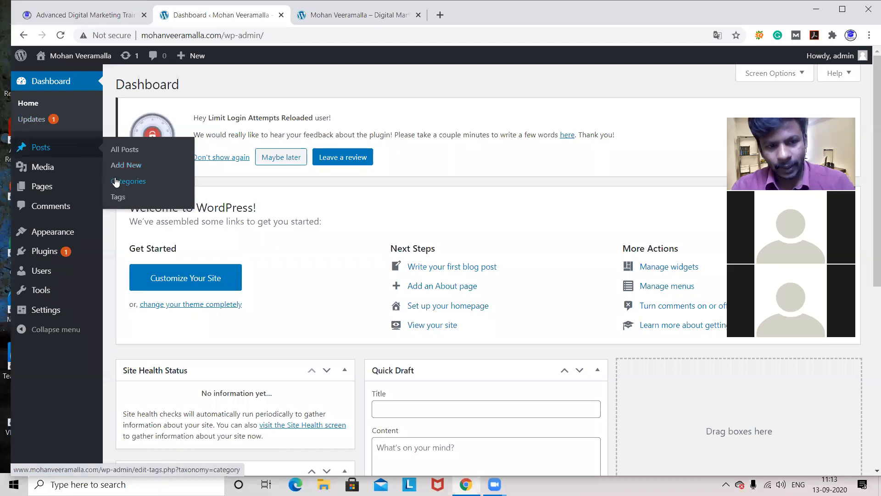
click(78, 15)
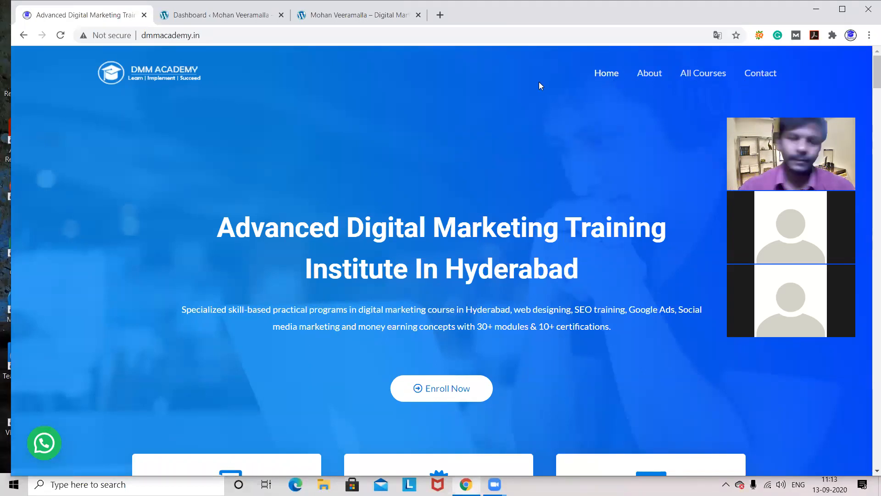
click(232, 22)
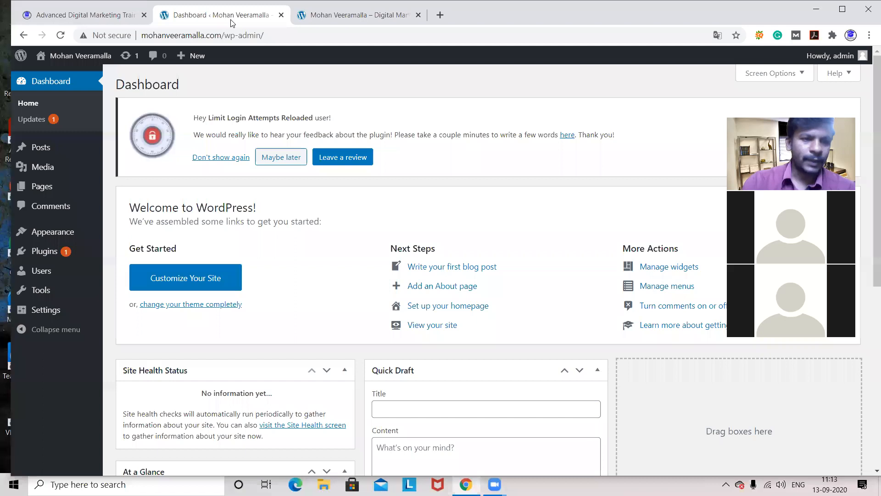
mouse_move(86, 162)
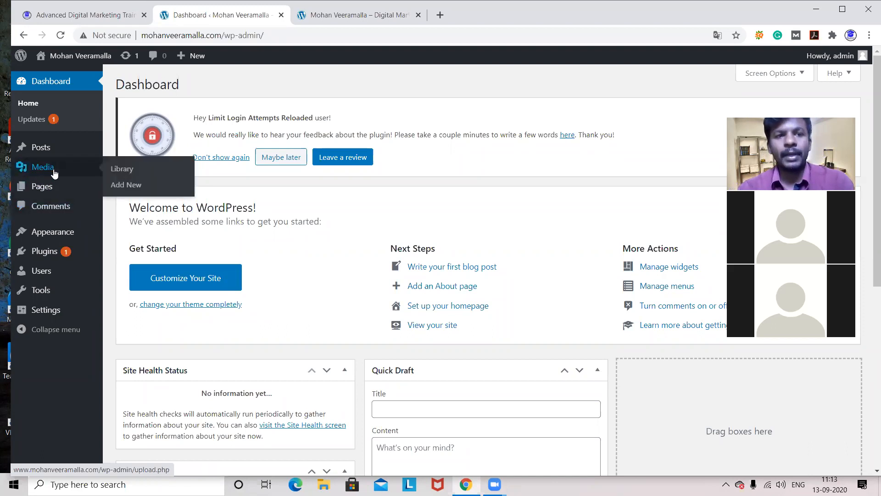
mouse_move(41, 150)
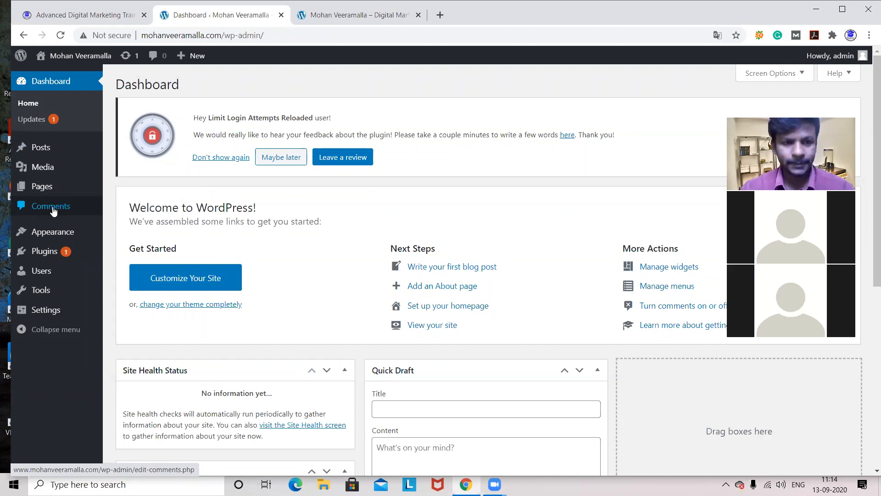
mouse_move(49, 234)
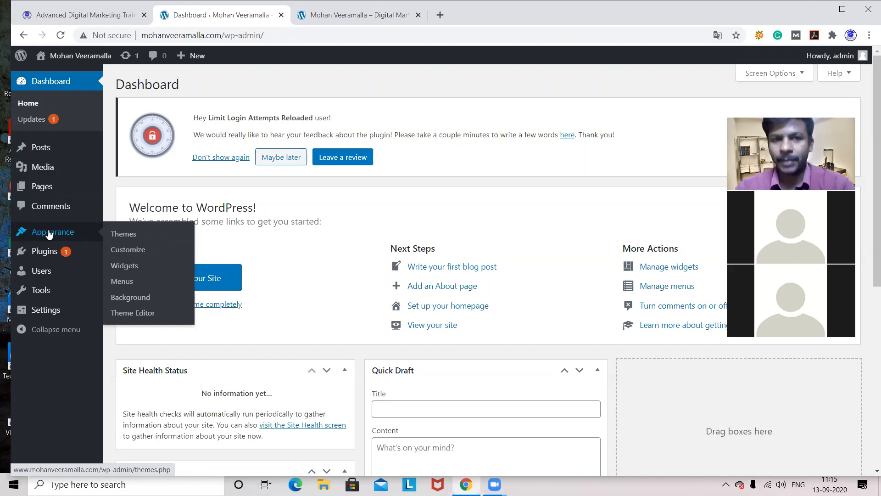
Step: Look through the course sections of the DMM Academy homepage and highlight its main heading, "Advanced Digital Marketing Training Institute In Hyderabad"
click(63, 15)
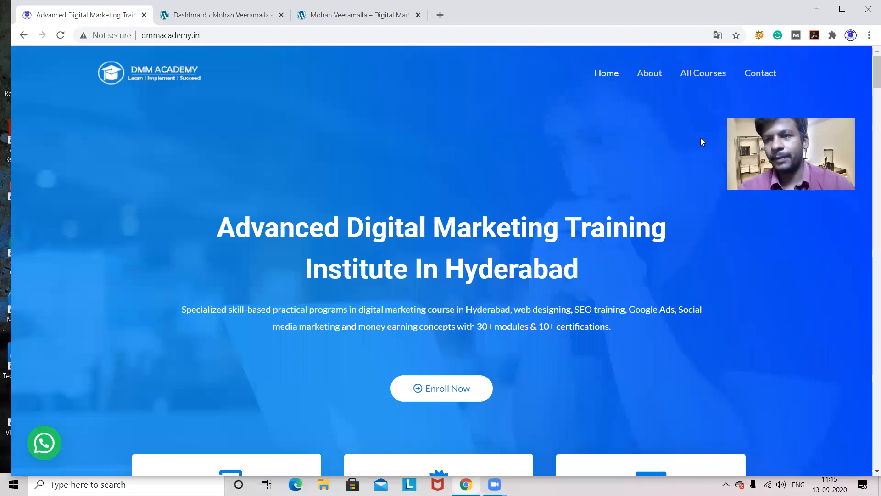
scroll(869, 148, down, 10)
scroll(869, 147, down, 5)
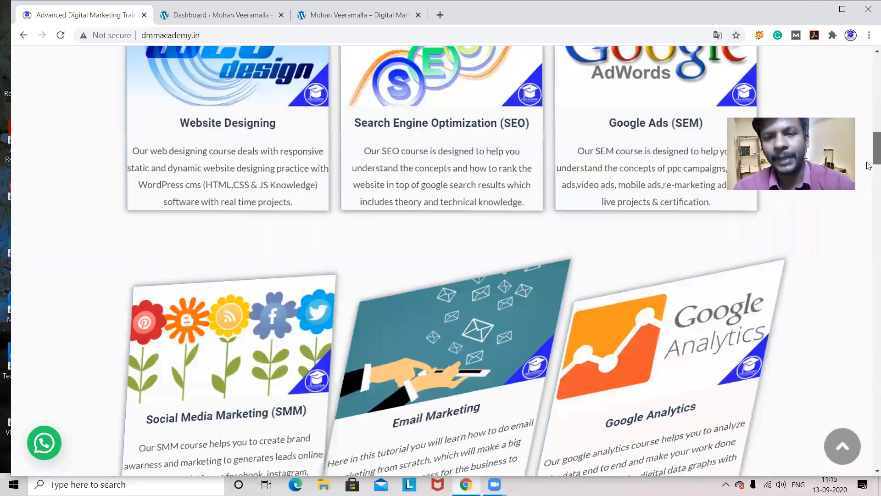
scroll(869, 138, down, 10)
scroll(869, 132, up, 8)
scroll(869, 132, up, 15)
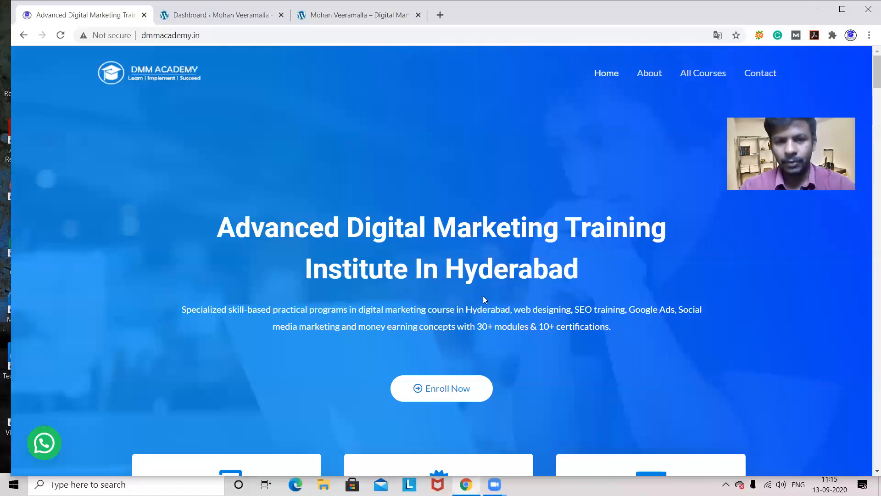
drag(516, 245, 216, 208)
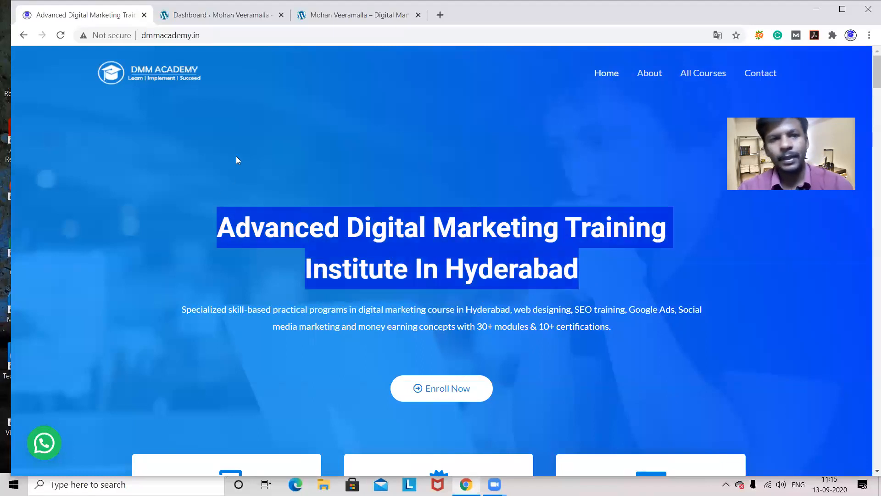
Step: Examine the Appearance options in the WordPress dashboard and compare them with the design of the live personal homepage
click(200, 14)
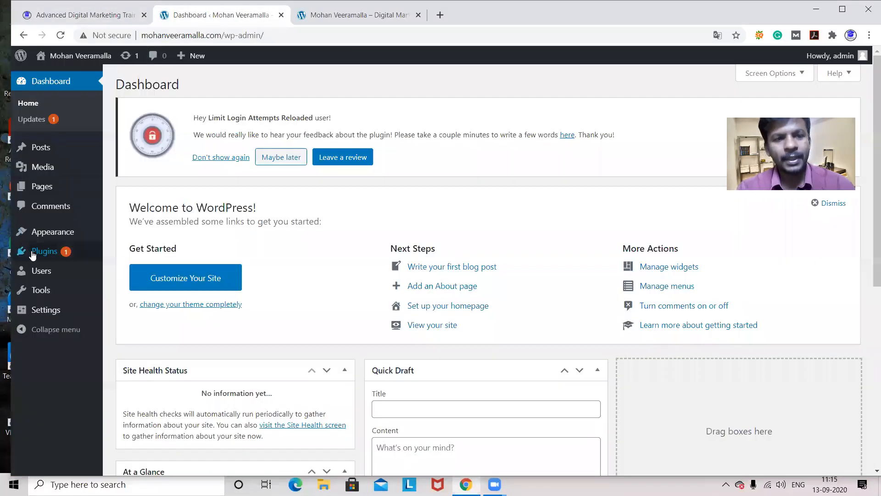
mouse_move(53, 232)
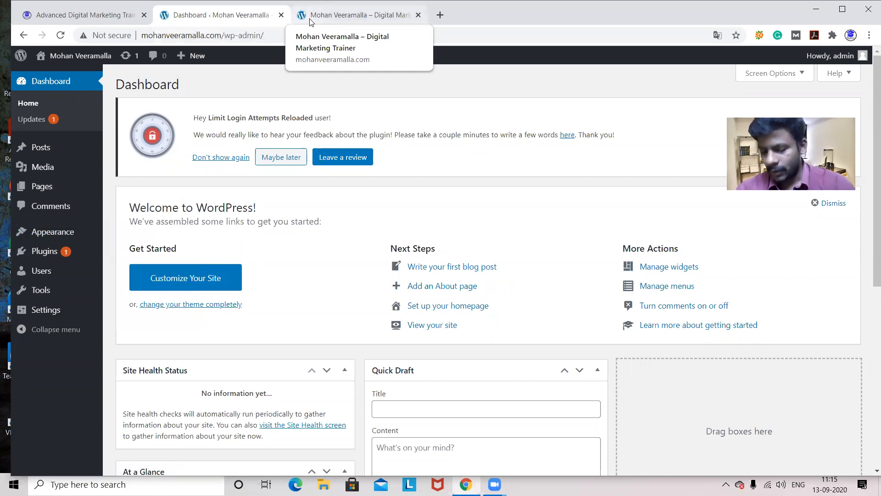
click(310, 21)
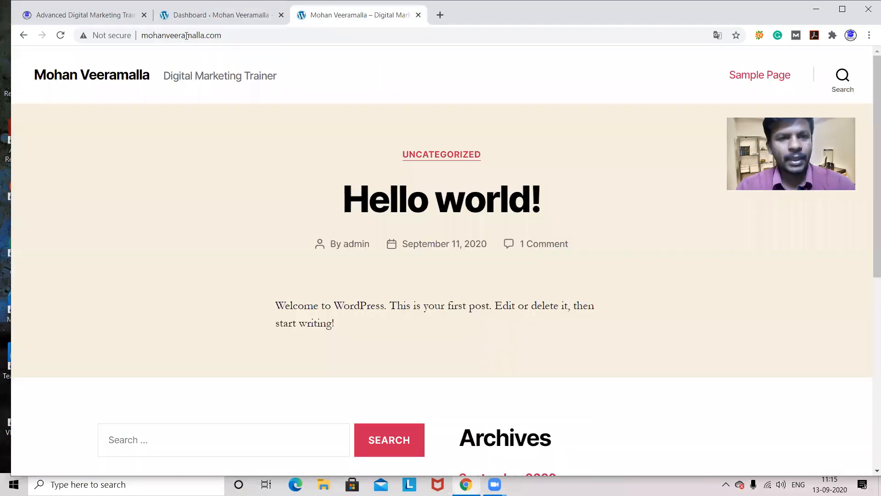
Step: Compare the DMM Academy homepage, down to the "Who Can Learn This Course" section, with the Appearance options, and clear the heading highlight
click(94, 16)
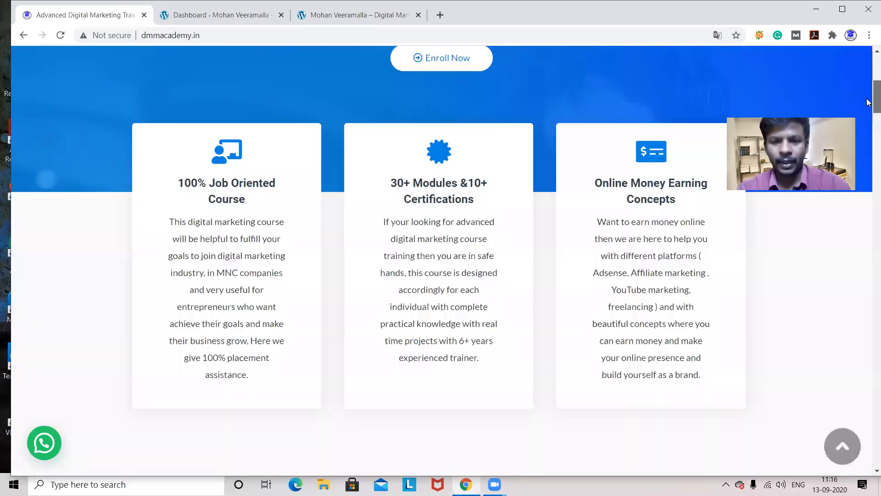
drag(876, 69, 868, 229)
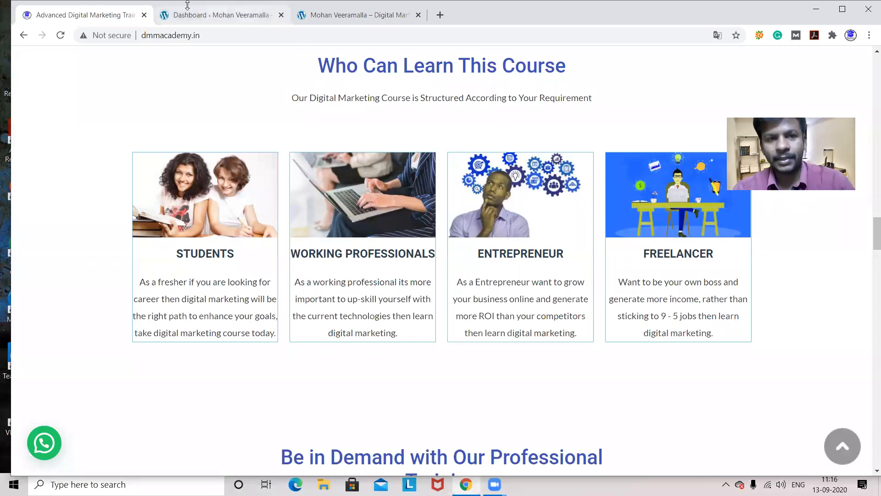
click(193, 19)
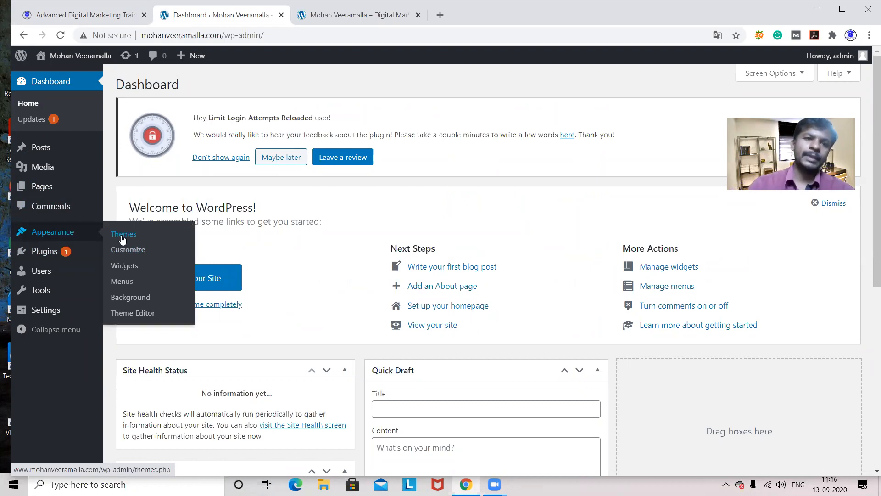
click(87, 17)
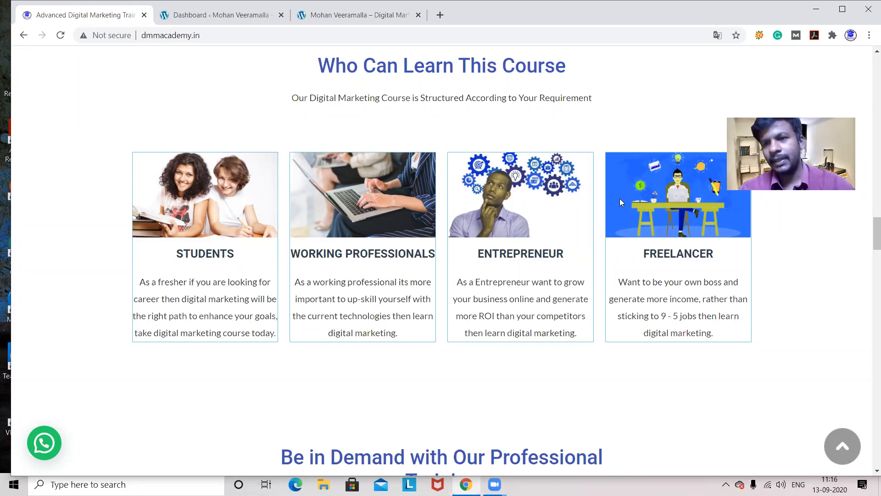
drag(869, 225, 869, 61)
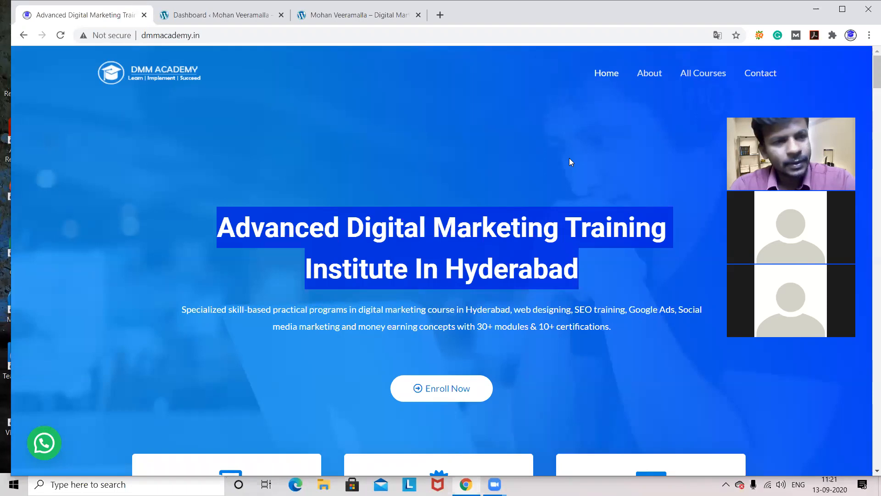
click(488, 146)
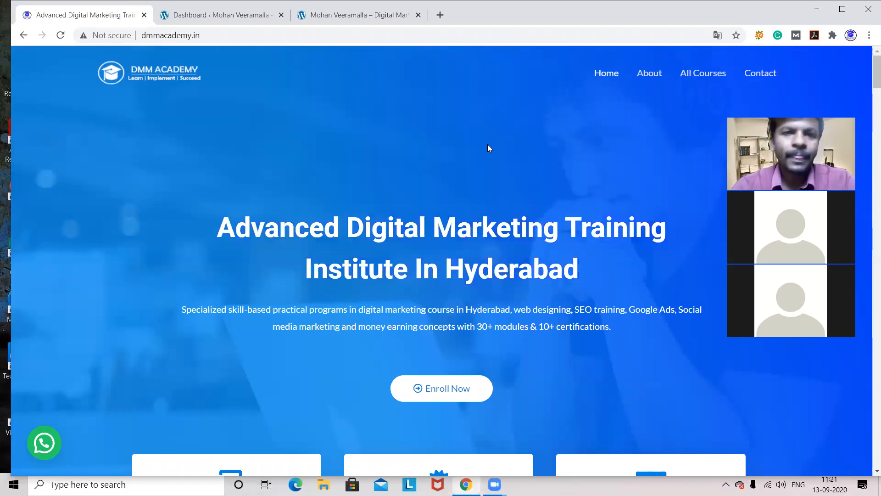
Step: Return to the WordPress dashboard and briefly check the live personal homepage against it
click(230, 19)
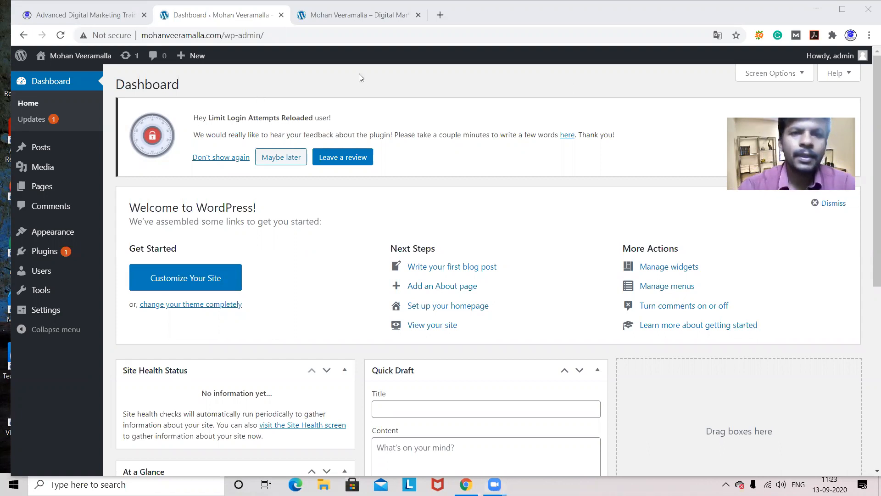
click(312, 19)
click(204, 18)
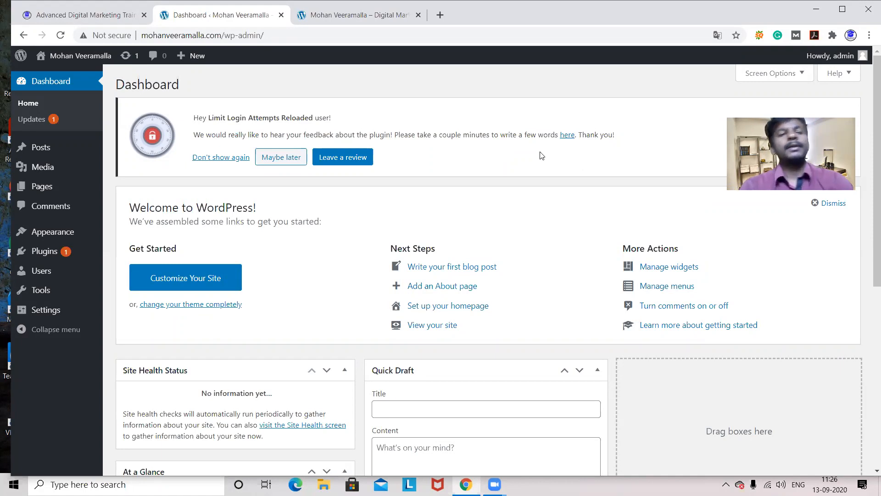
Step: Examine the layout of the DMM Academy homepage's opening banner and the feature cards beneath it
click(80, 15)
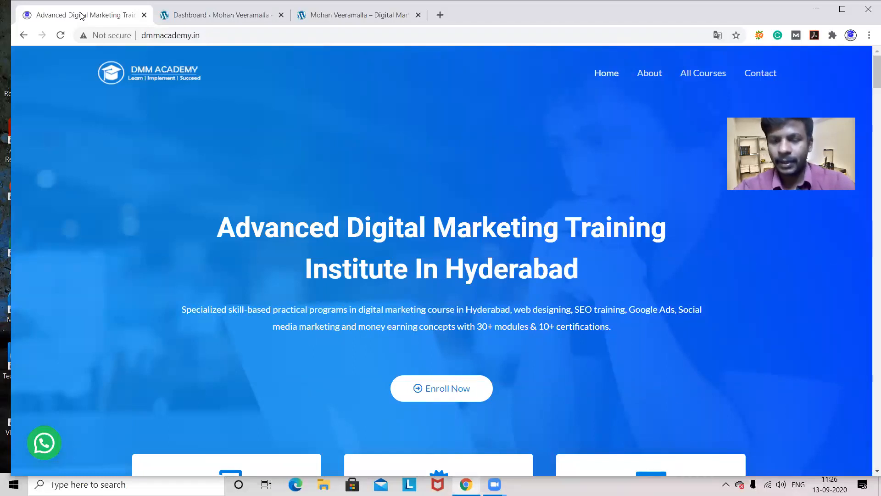
key(Down)
key(Down)
key(Down)
key(Down)
key(Down)
key(Up)
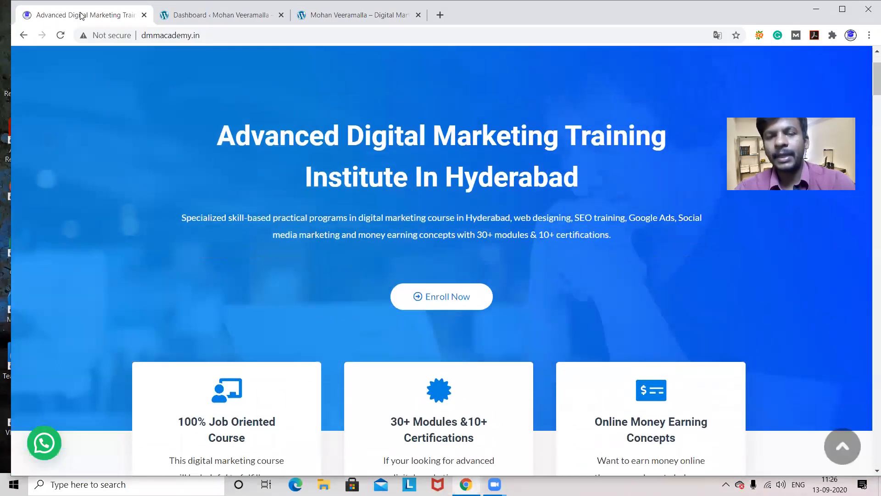
key(Up)
key(Up)
key(Up)
key(Up)
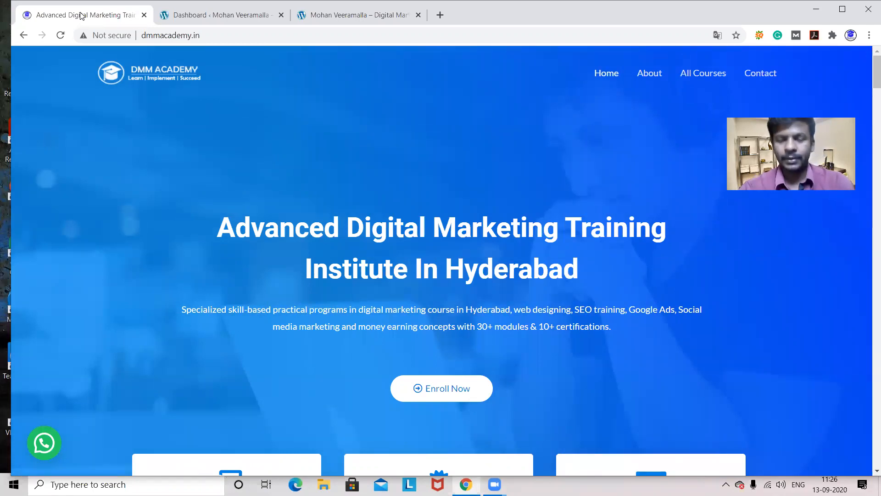
key(Down)
key(Down)
key(Down)
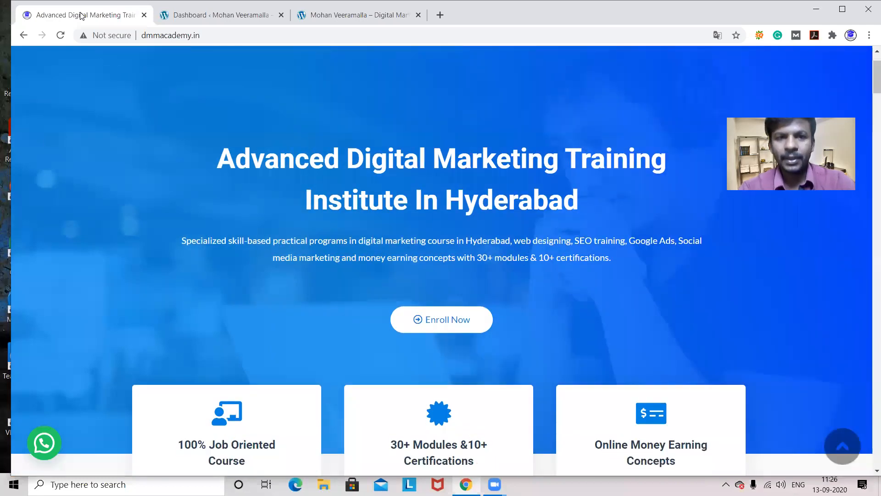
key(Up)
key(Up)
key(Up)
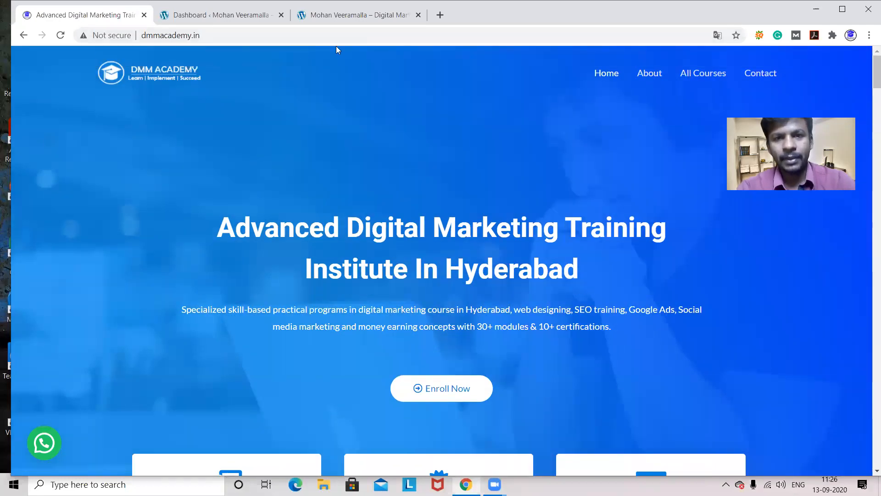
Step: Search Google for "website design layout ideas" in a new browser tab
click(438, 20)
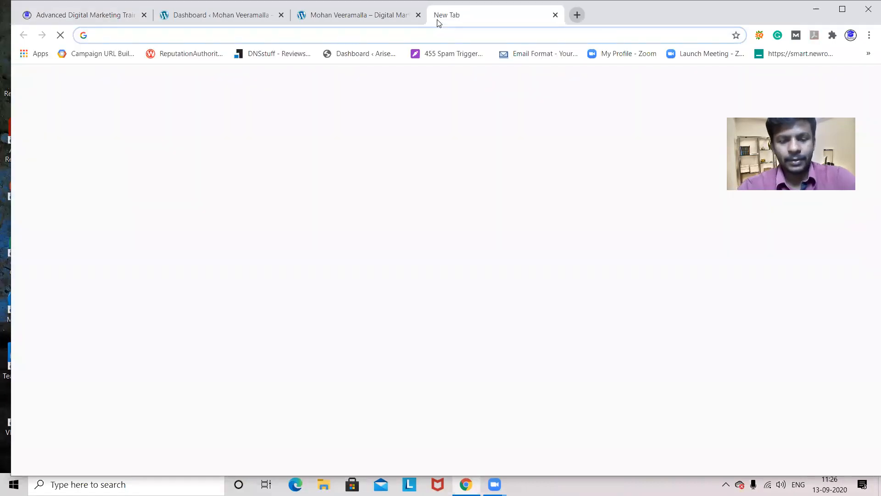
text(layout)
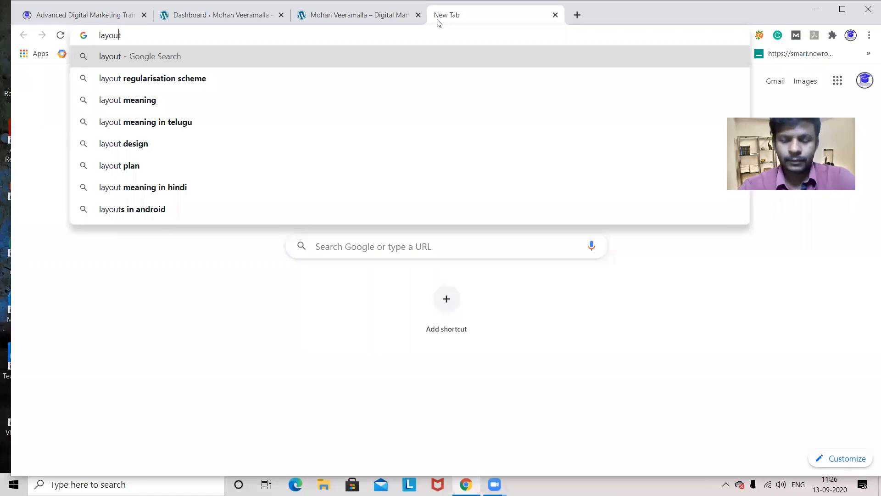
text(websit)
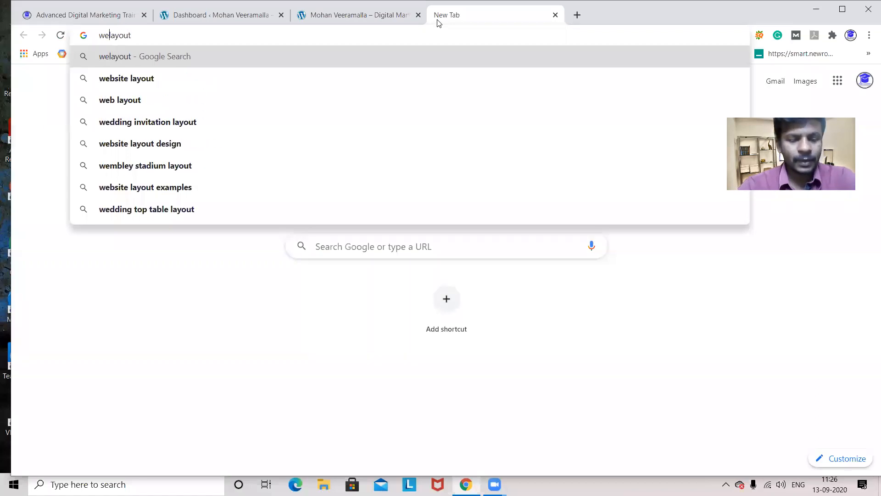
text(e desig)
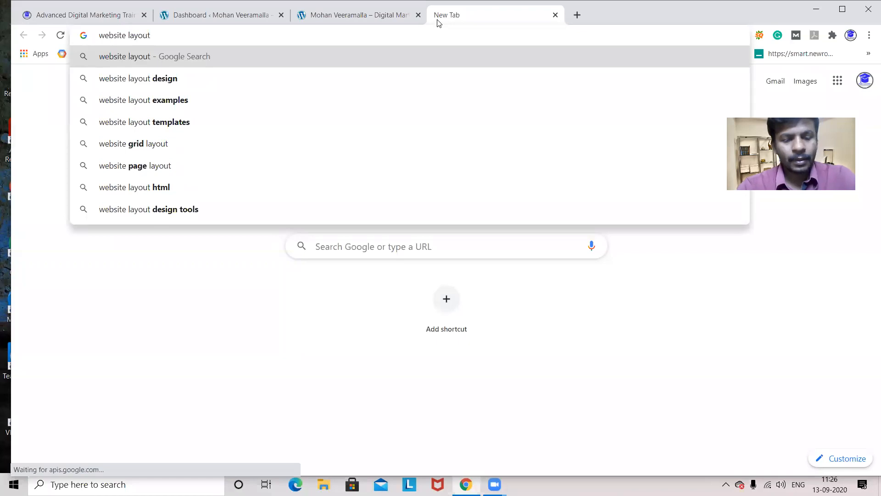
text(n)
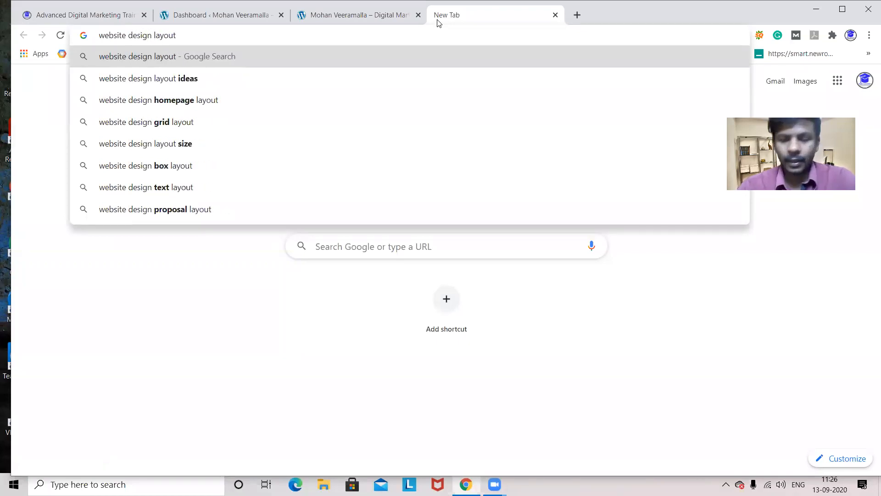
key(Down)
key(Return)
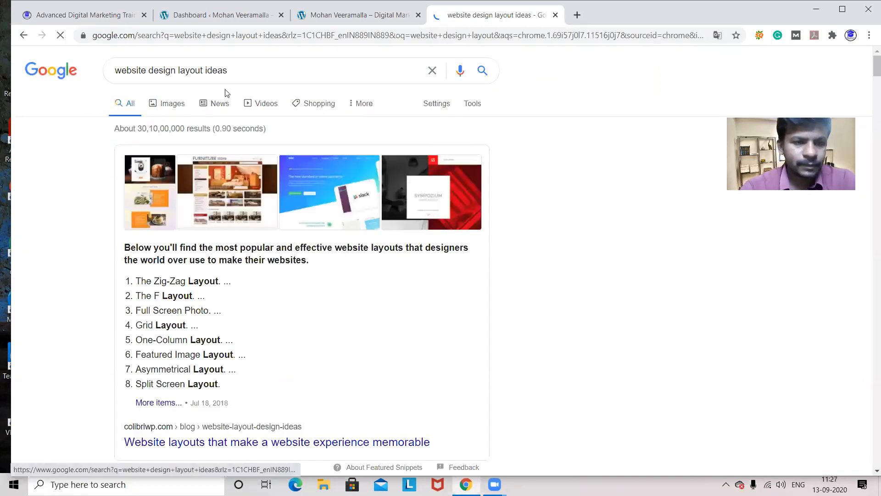
Step: Show the image results for website design layout ideas and browse the example layouts
click(165, 103)
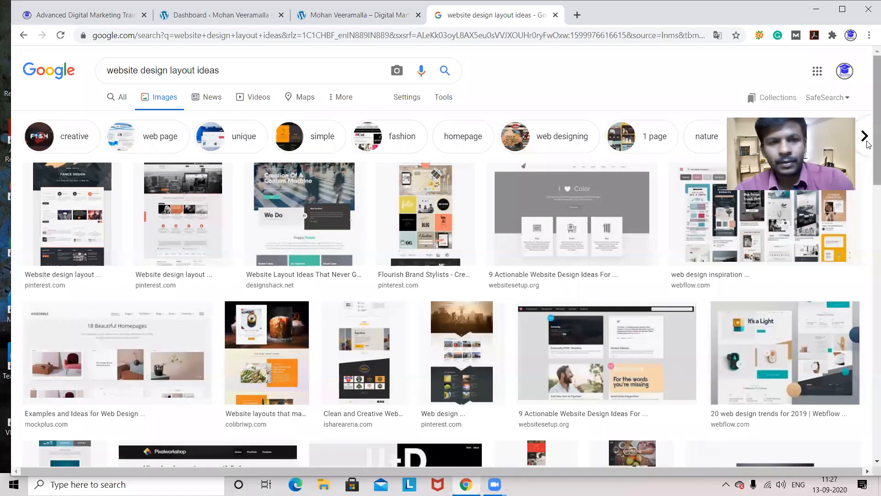
scroll(869, 151, down, 1)
scroll(868, 152, down, 5)
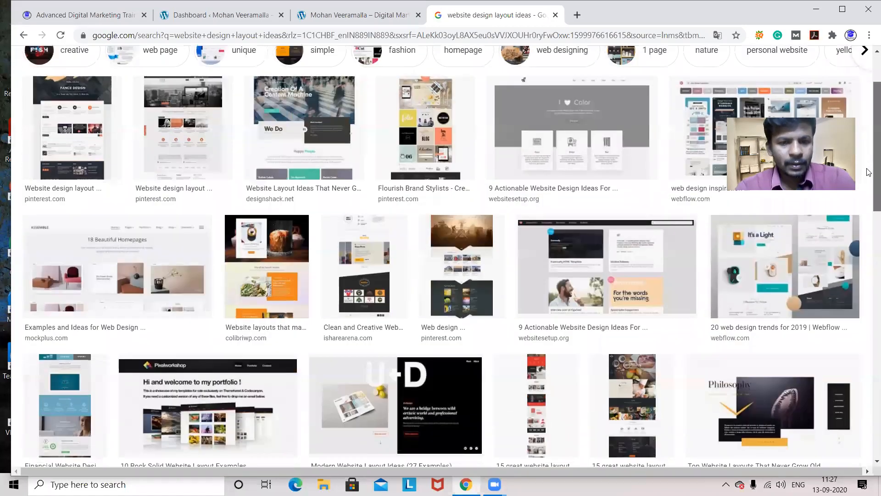
scroll(869, 215, down, 1)
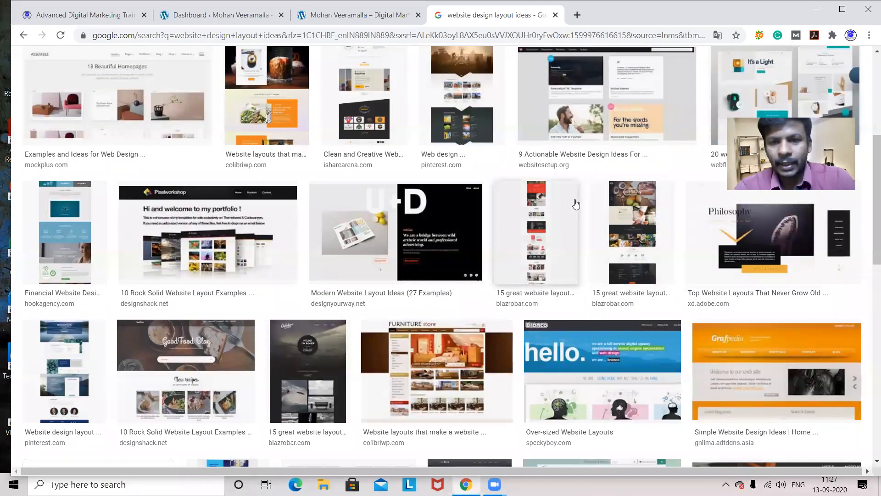
Step: Enlarge the long, red-and-white blazrobar.com layout example from the image results and close its preview
click(544, 203)
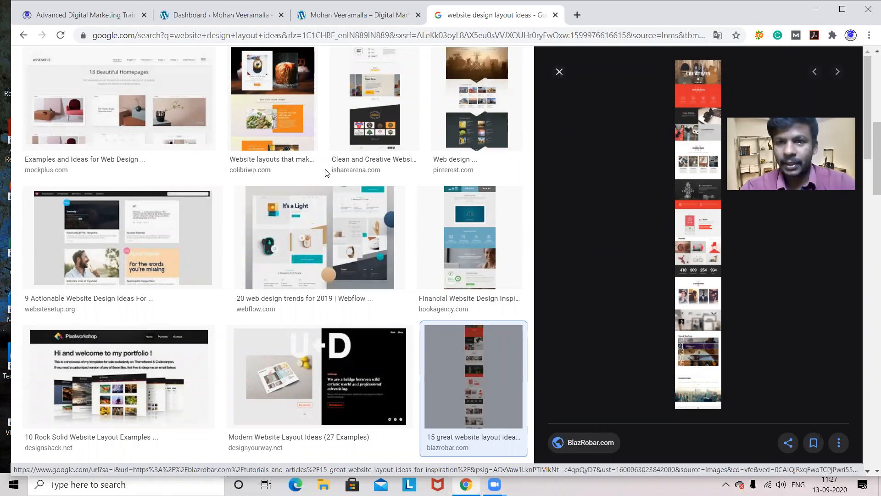
click(560, 72)
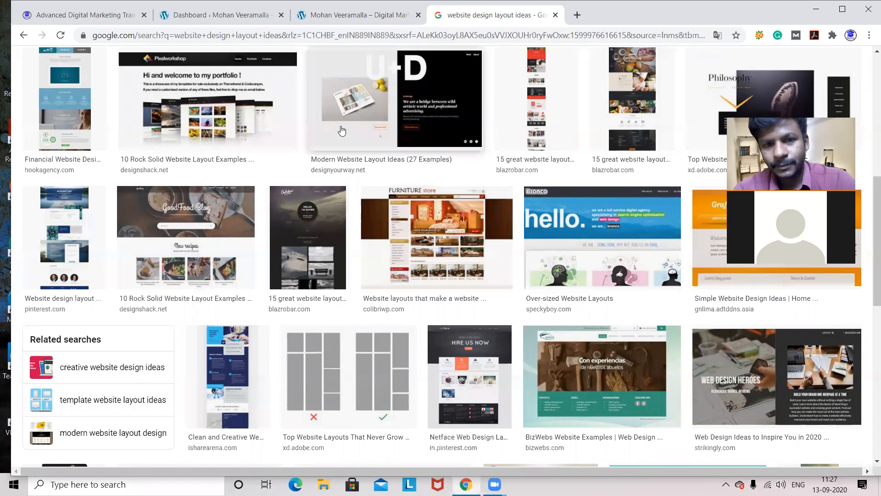
Step: Return to the WordPress dashboard, view the installed themes and open the page for adding new themes
click(224, 24)
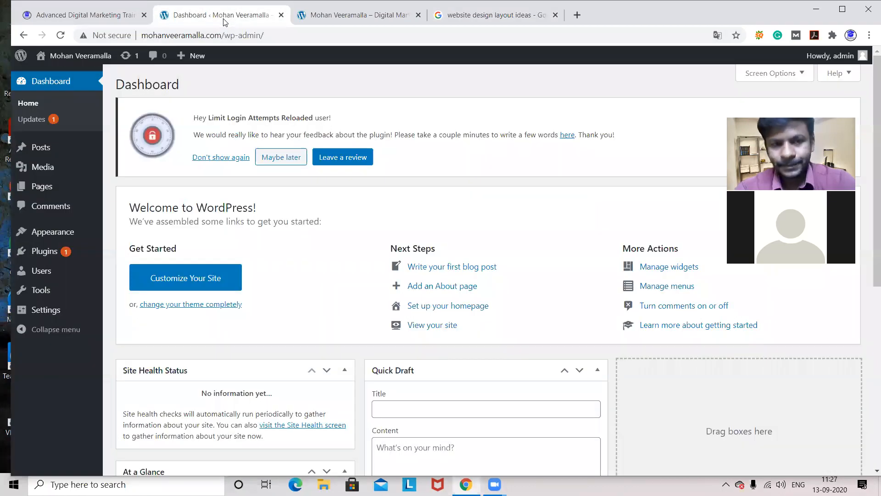
mouse_move(46, 235)
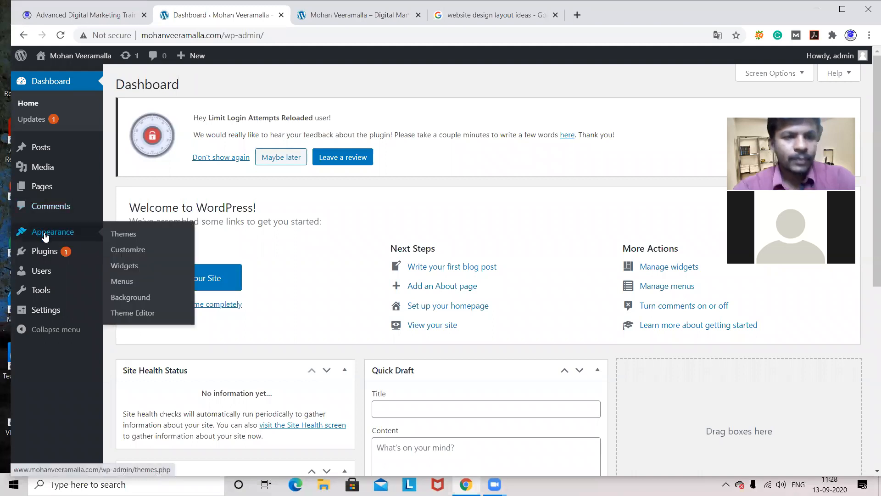
click(120, 234)
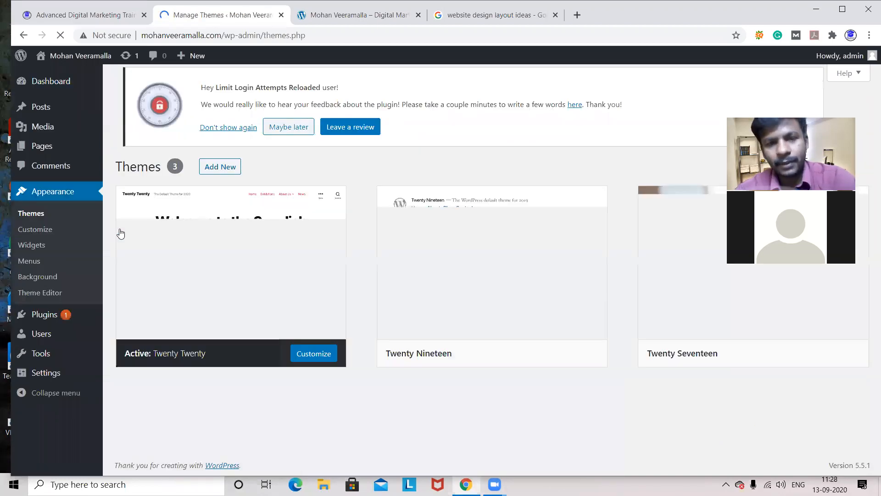
mouse_move(535, 255)
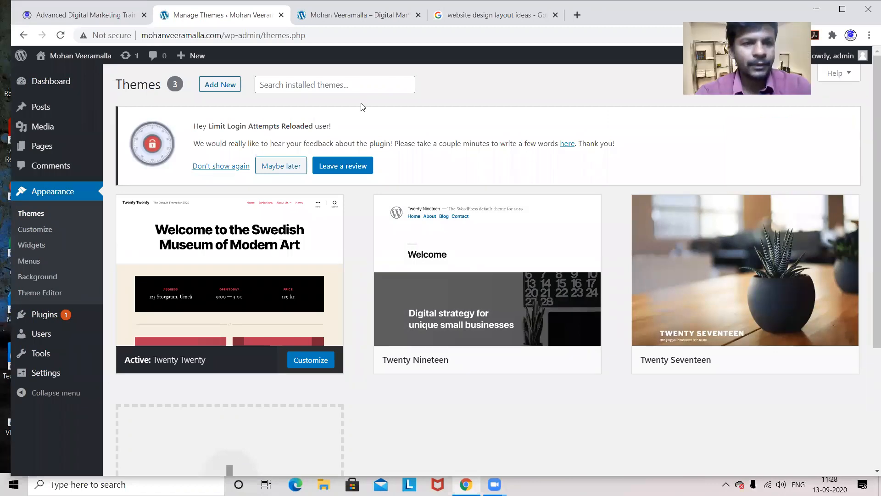
click(216, 87)
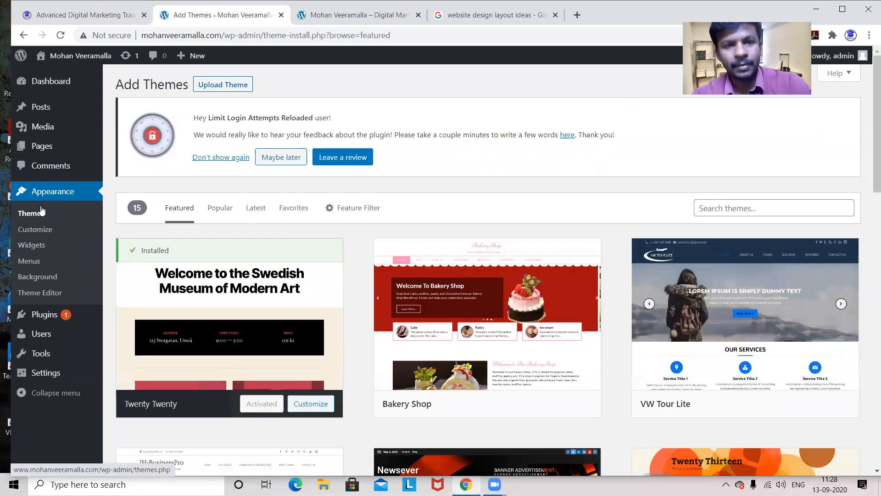
Step: Search the WordPress theme directory for "doctor"
click(742, 209)
text(doctor)
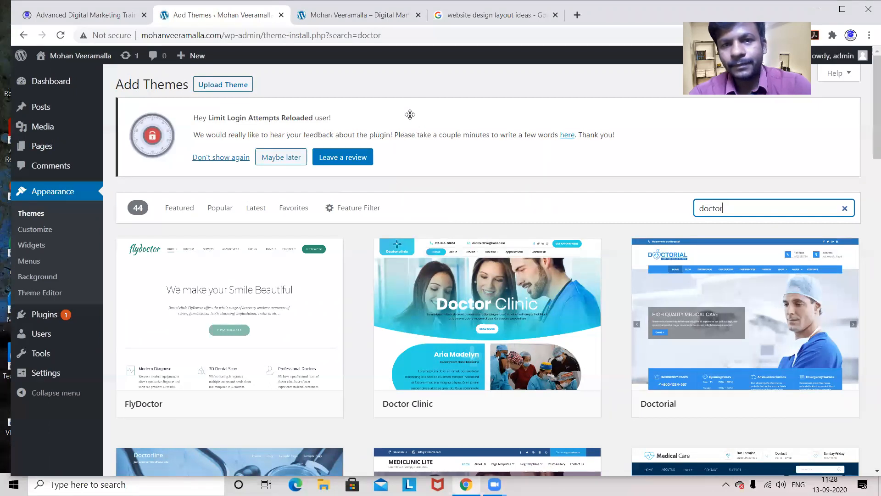
click(399, 89)
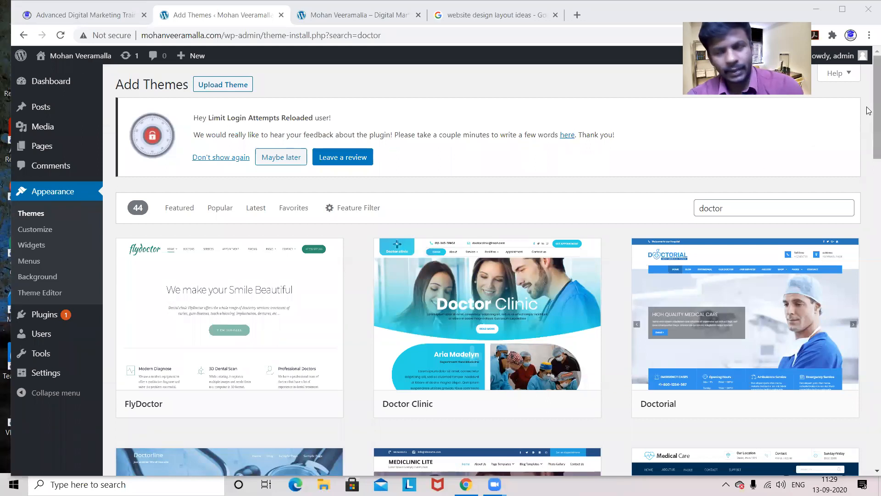
Step: Browse the doctor themes and preview the Dentaris theme, closing the preview again
drag(868, 114, 868, 495)
drag(877, 382, 877, 291)
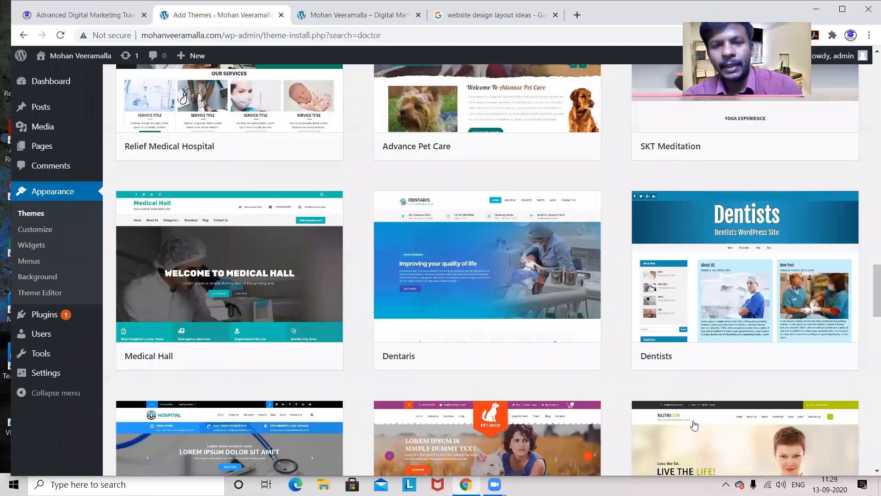
click(513, 290)
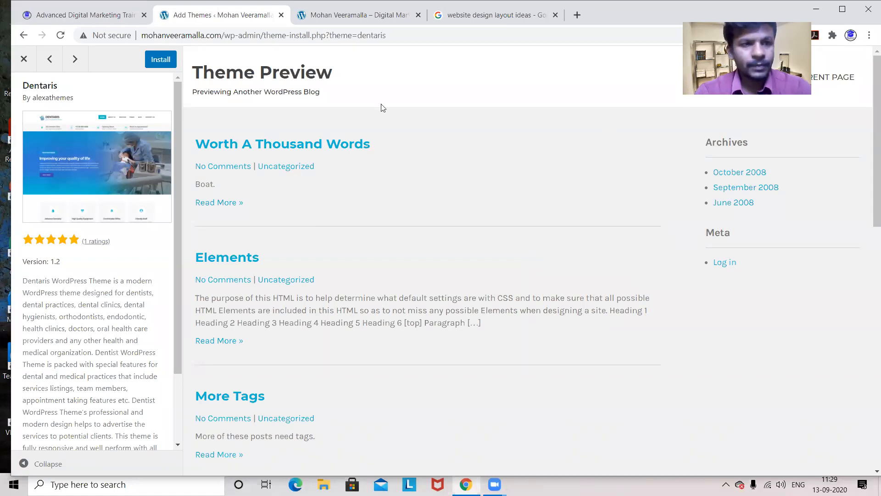
click(24, 59)
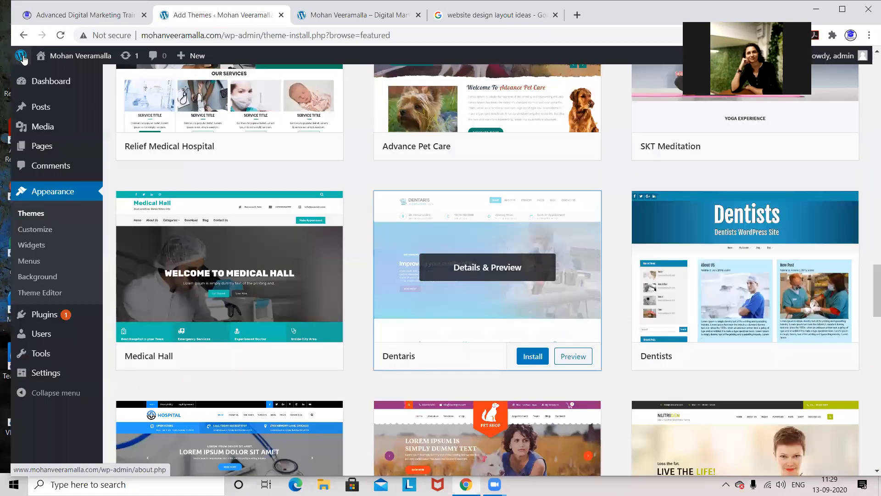
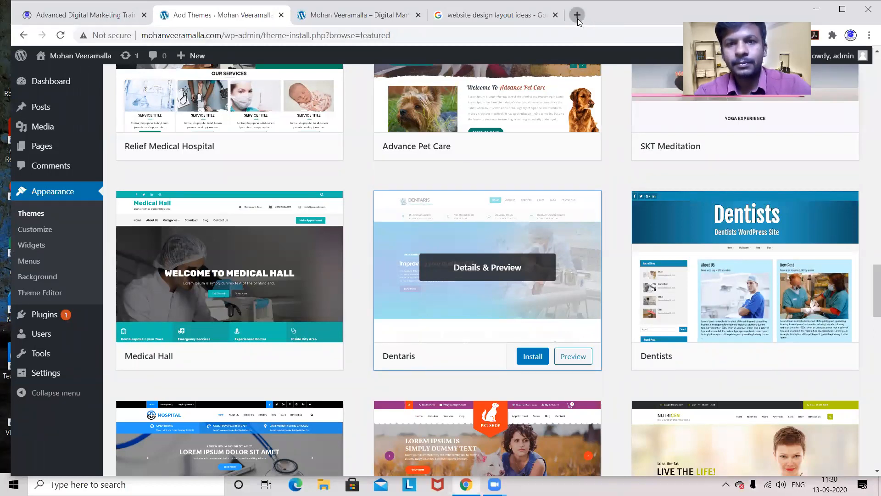
Step: Search Google for "dentaris wordpress theme" in a new browser tab
click(577, 15)
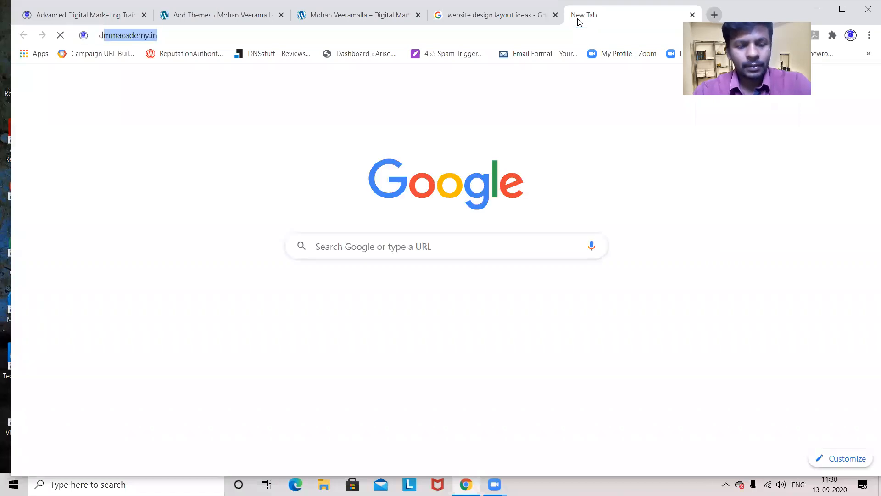
text(dentaris)
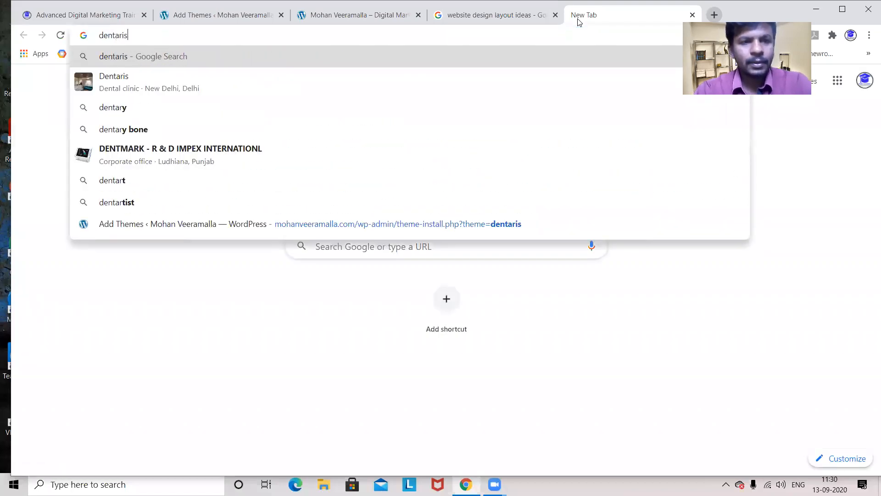
text( wor)
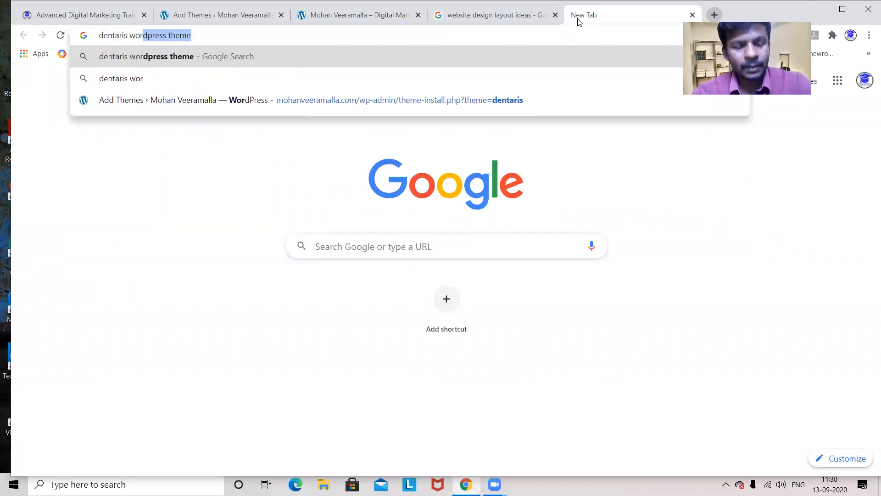
text(dpress theme)
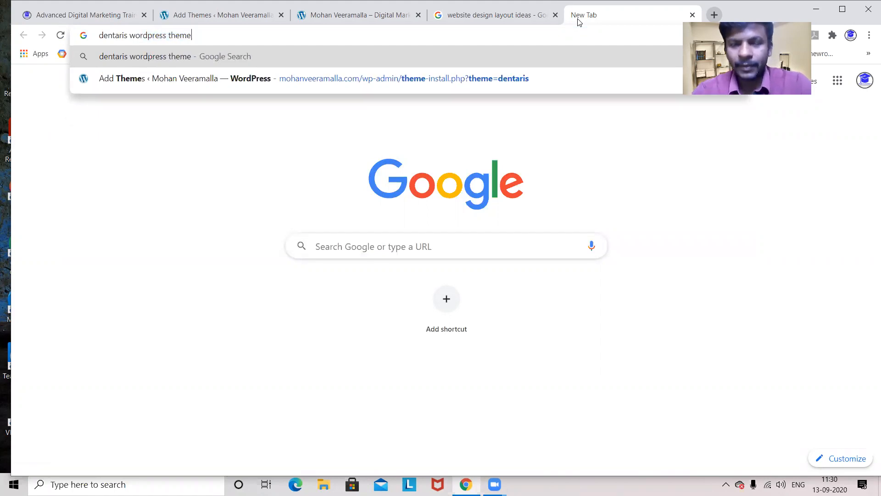
key(Return)
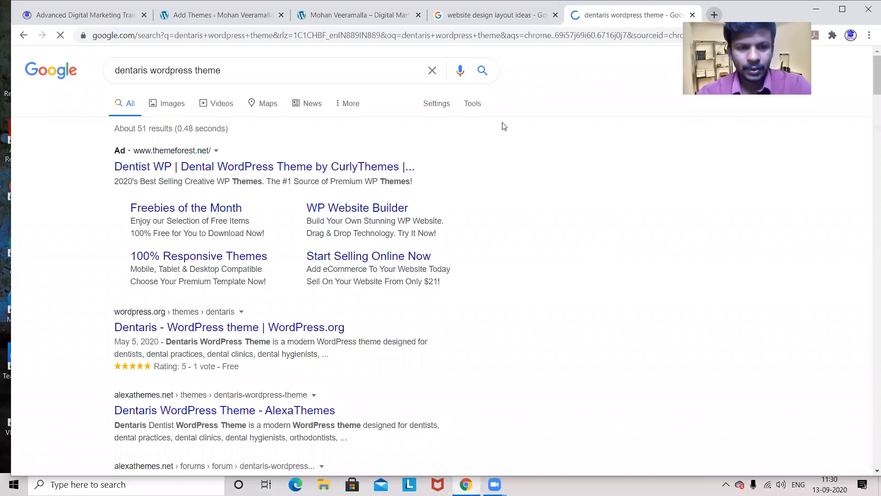
Step: Open the WordPress.org listing of the Dentaris theme and examine its screenshot and details
click(158, 331)
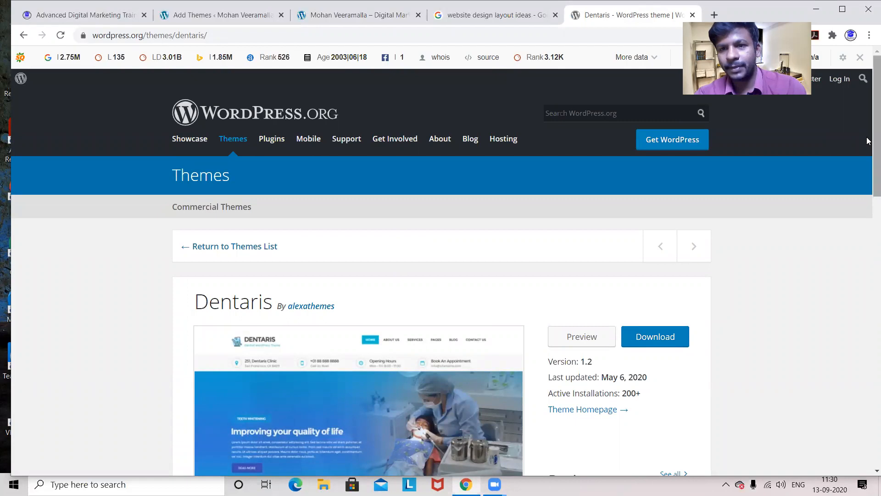
scroll(868, 141, down, 3)
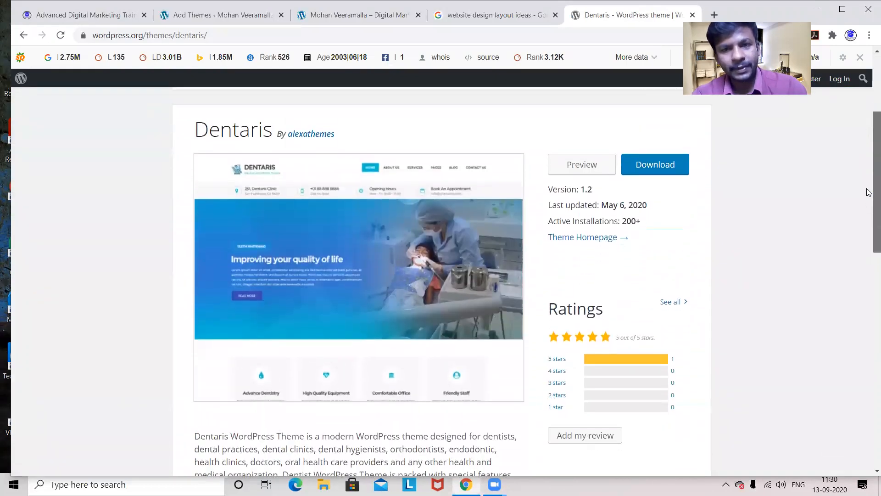
scroll(868, 188, up, 1)
scroll(868, 184, down, 1)
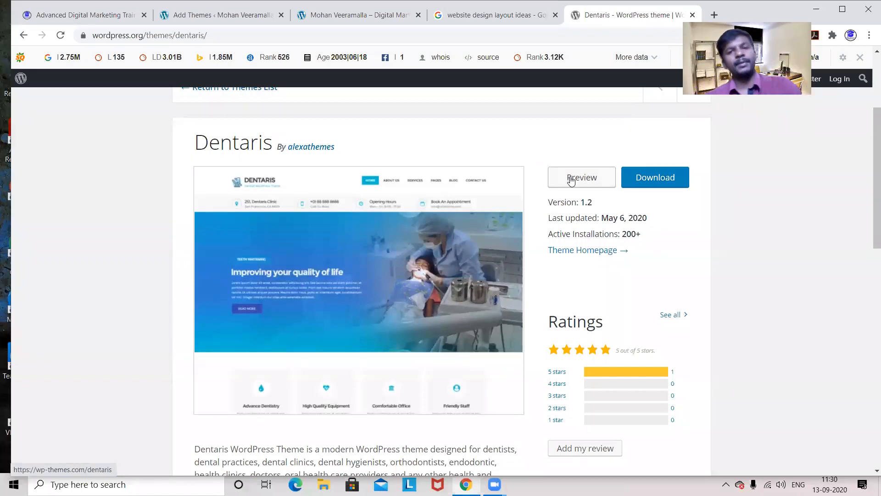
Step: Open the Dentaris theme homepage and compare the features of its free and pro versions
click(575, 254)
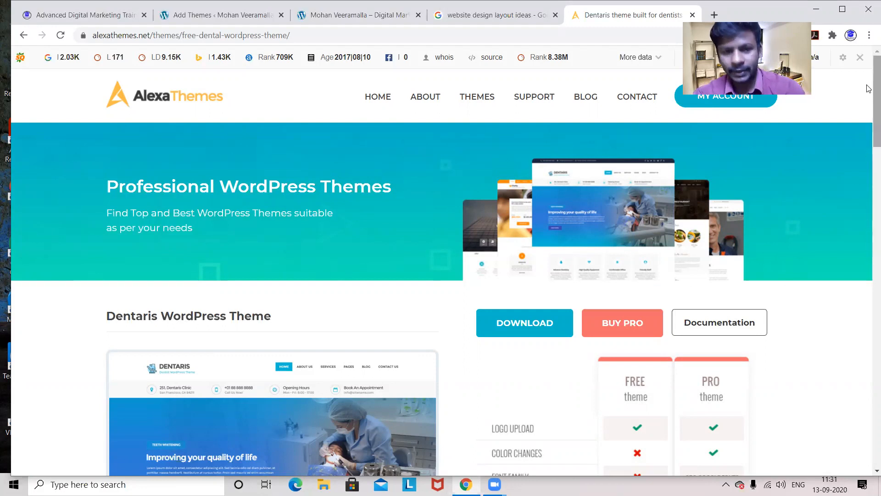
scroll(869, 106, down, 3)
scroll(868, 128, down, 1)
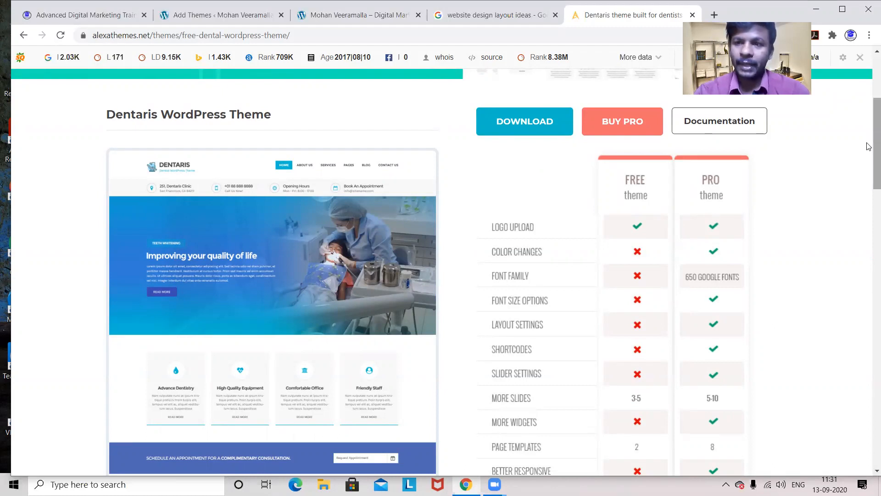
drag(869, 145, 869, 182)
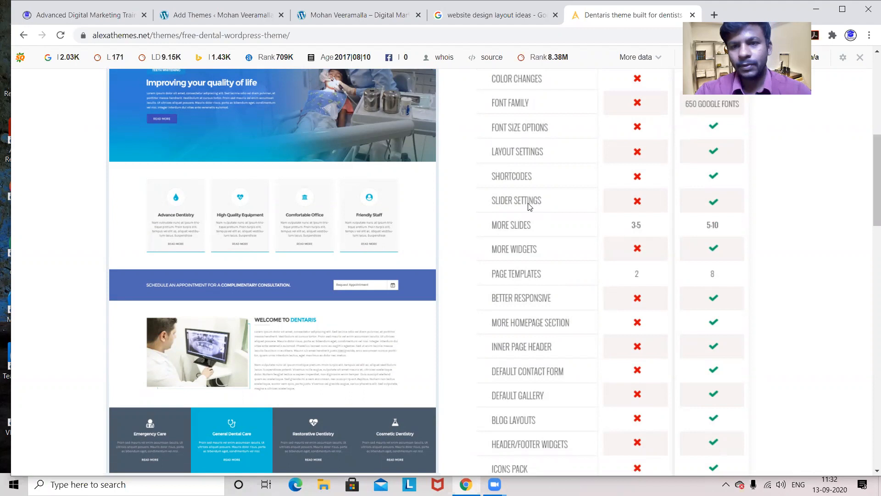
drag(869, 195, 819, 101)
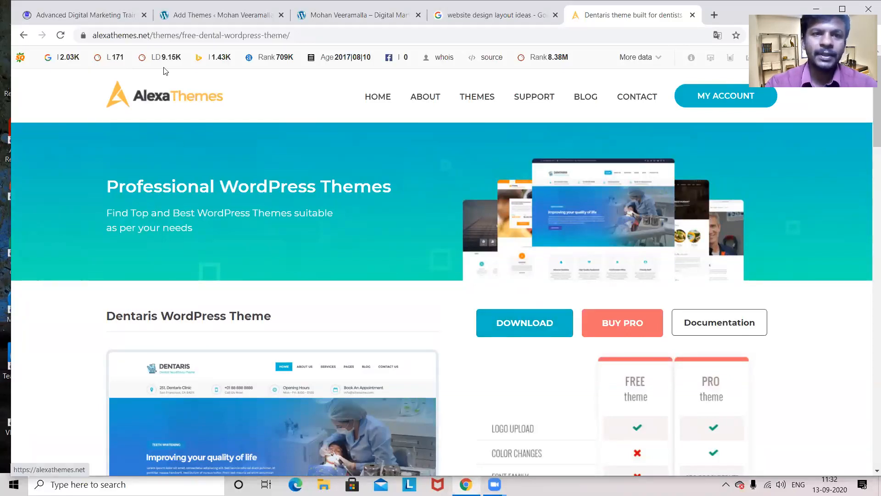
Step: Revisit the beginning of the doctor theme results in WordPress and of the website layout image results
click(216, 14)
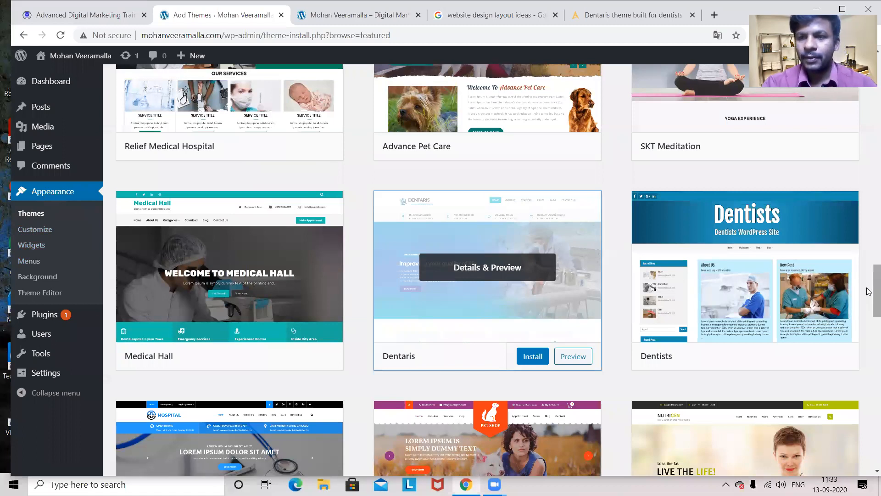
drag(872, 253, 869, 3)
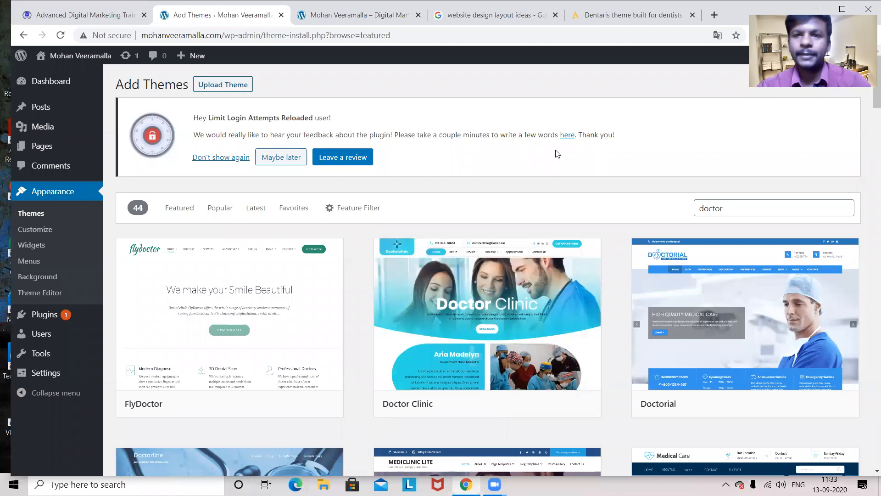
click(510, 19)
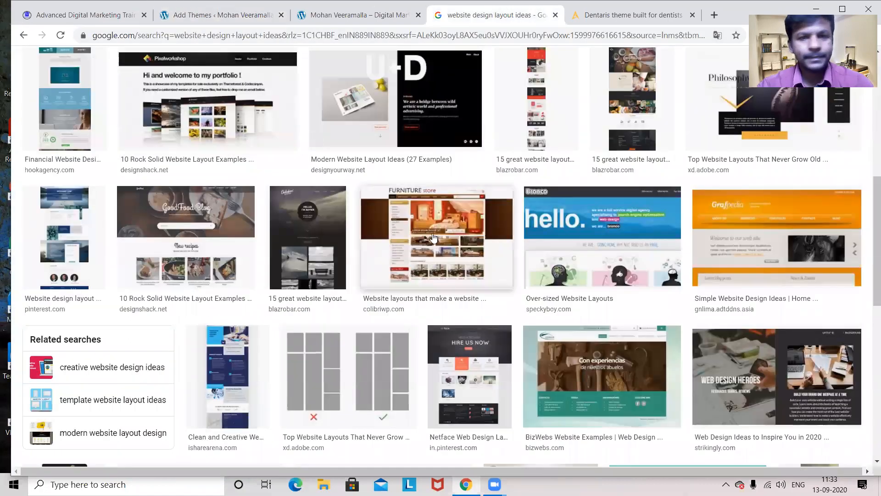
drag(869, 204, 872, 74)
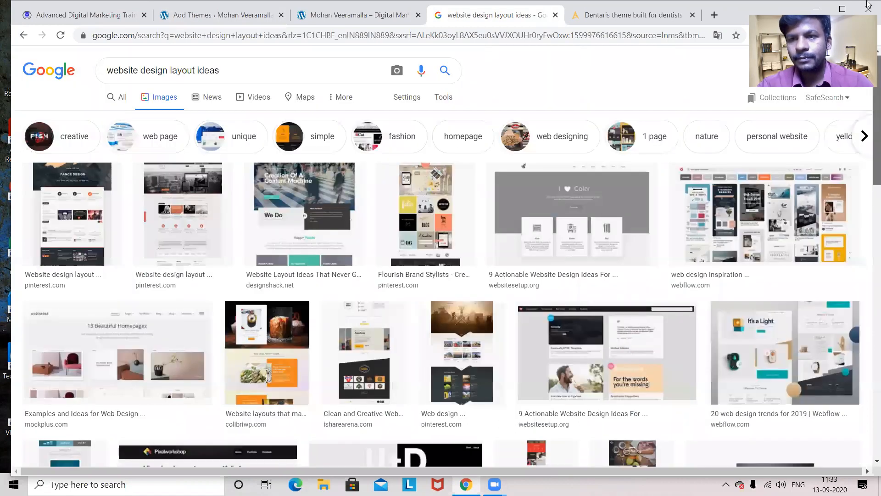
Step: Return to the Dentaris search results and search Google for "doctor clinic wordpress theme" instead
click(642, 21)
click(24, 35)
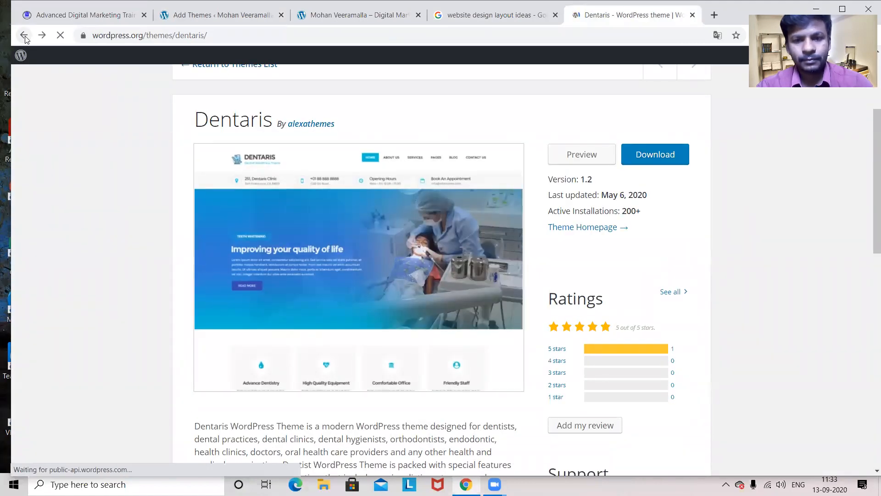
click(24, 36)
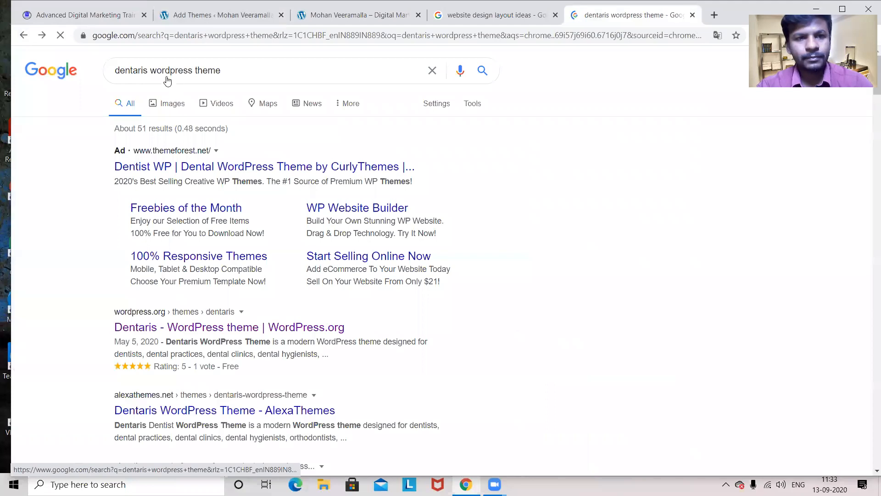
drag(149, 69, 112, 72)
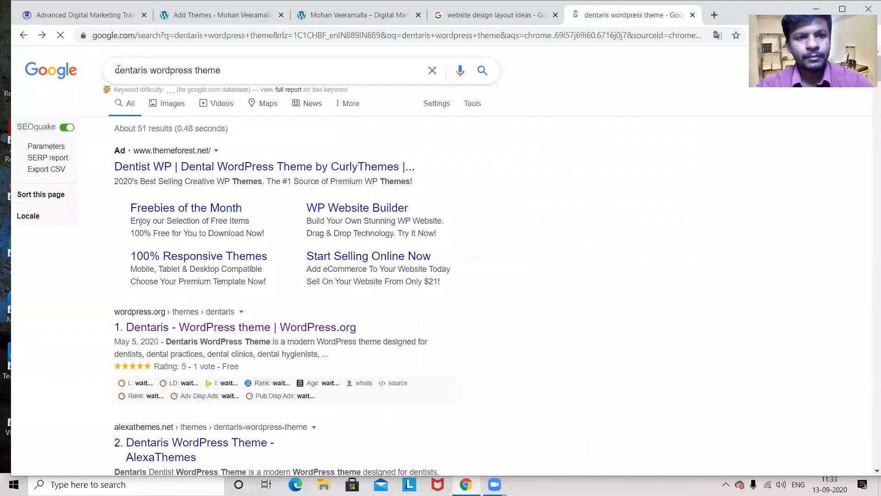
text(o)
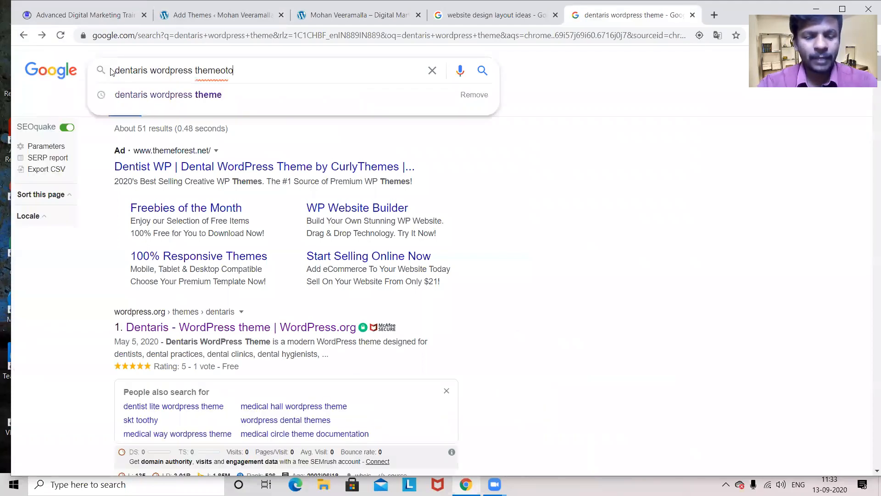
text(to)
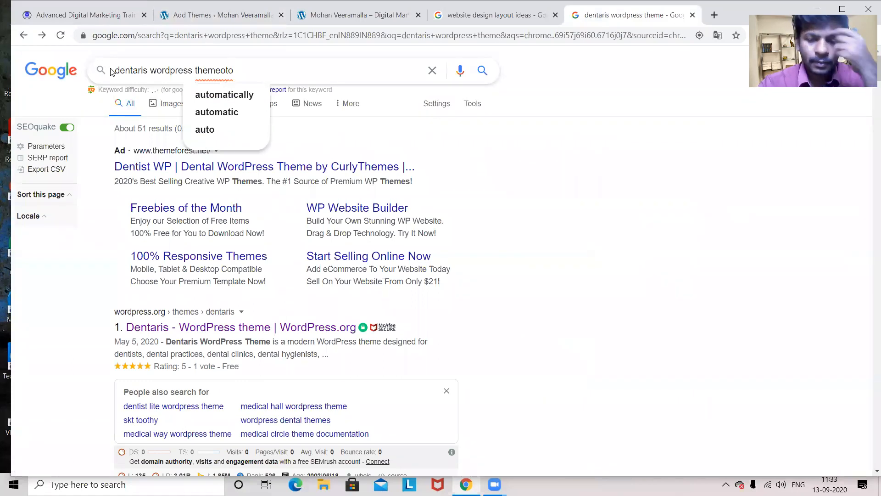
key(ctrl+a)
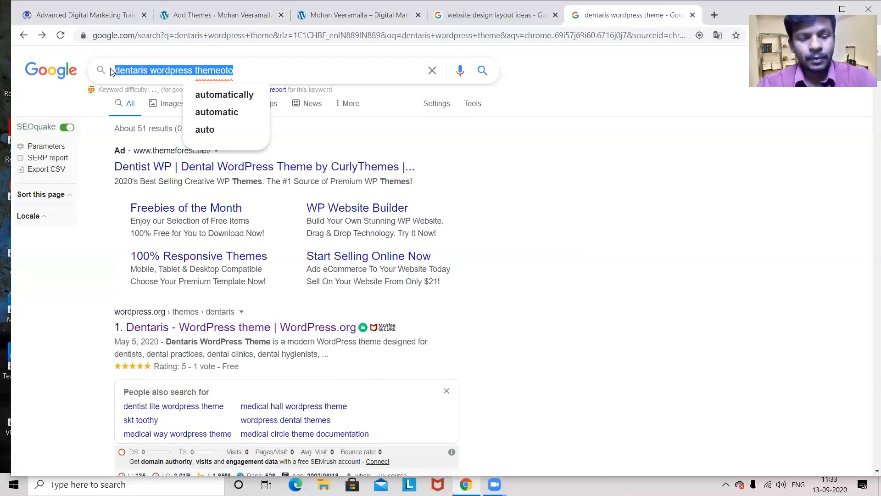
text(doctor)
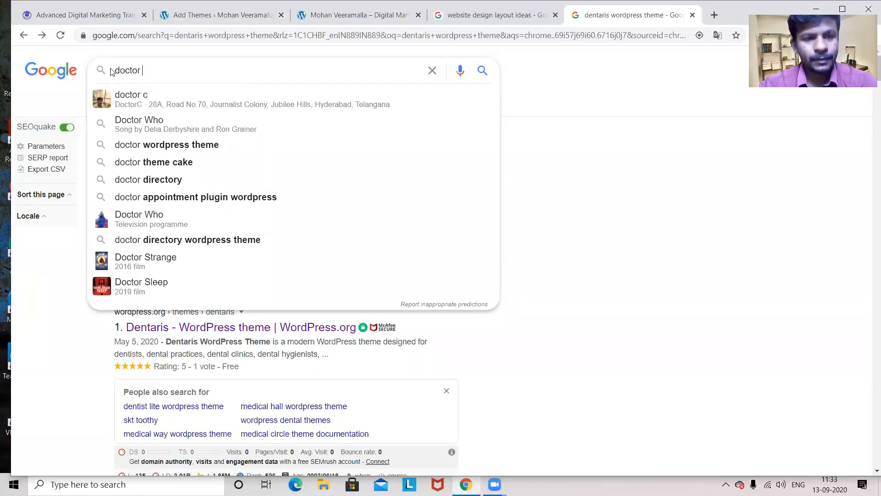
text( clini)
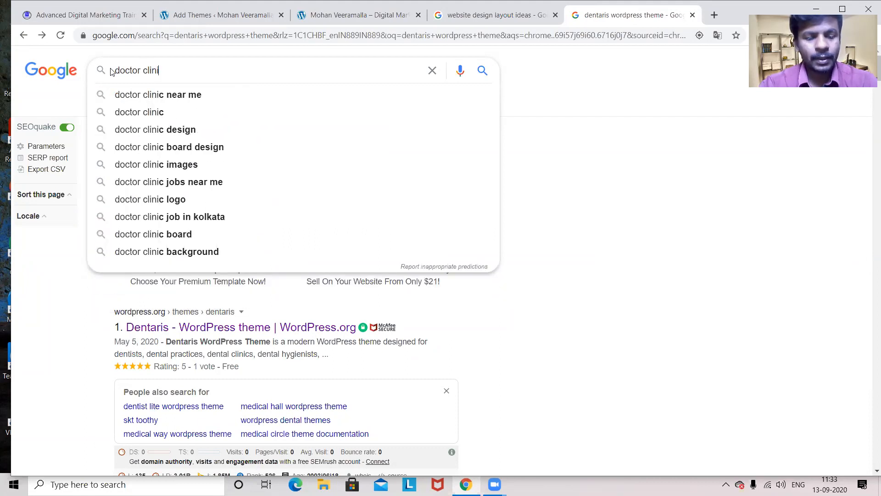
text(c word)
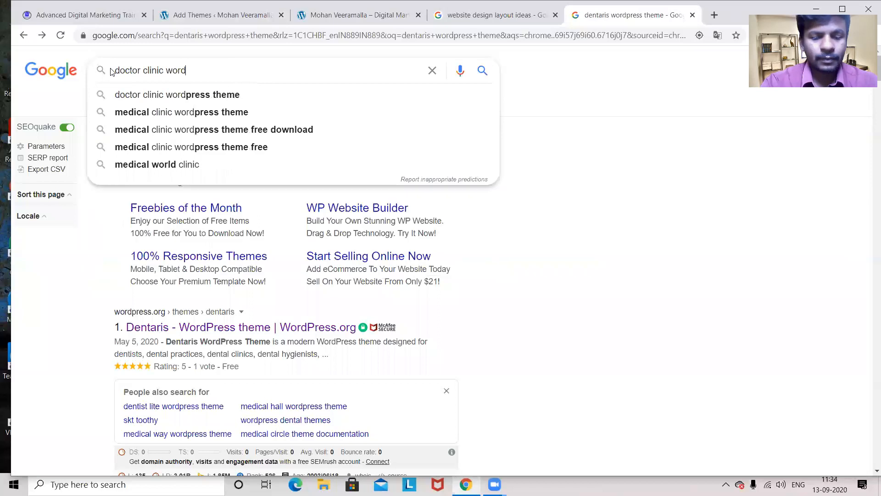
text(press theme)
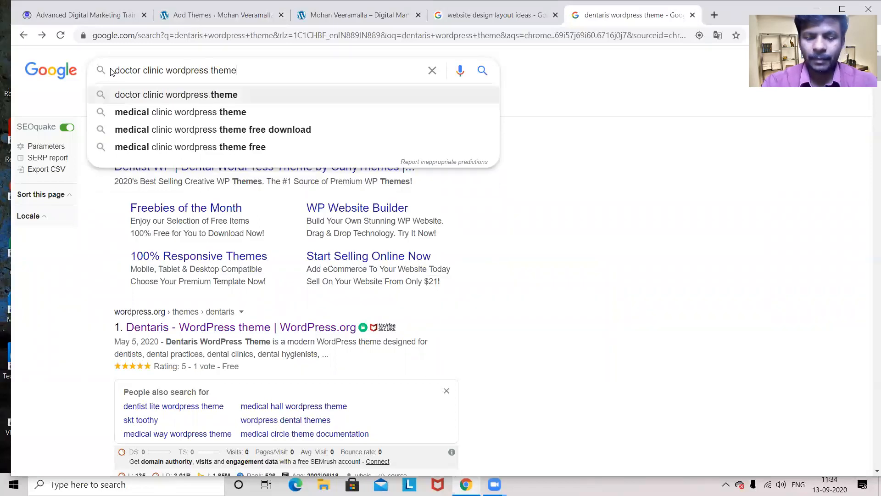
key(Return)
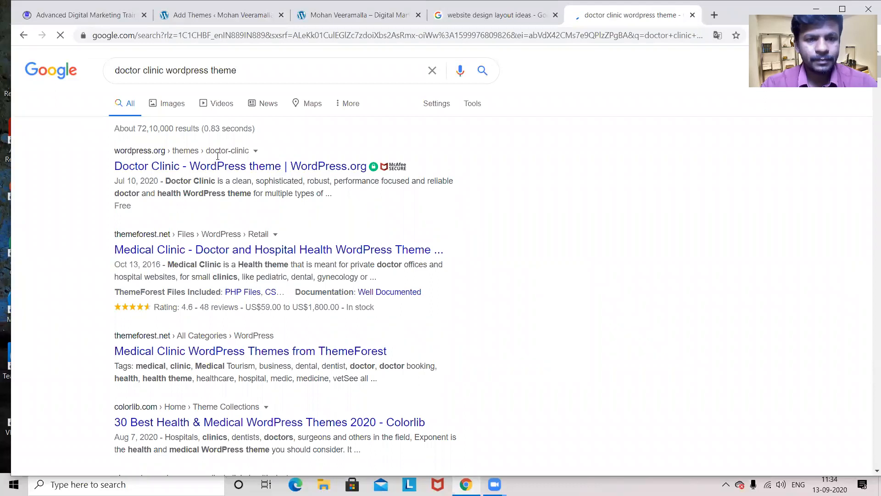
Step: Open the WordPress.org listing of the Doctor Clinic theme and examine its screenshot, description and details
click(213, 170)
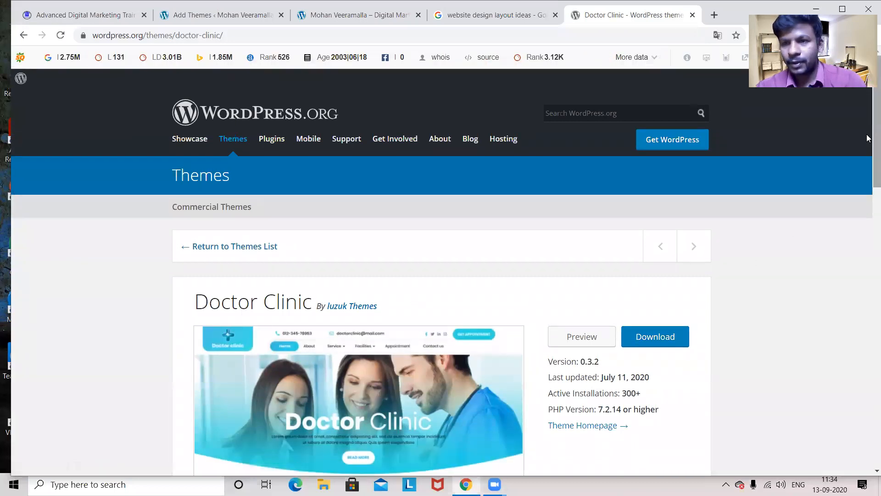
scroll(866, 138, down, 5)
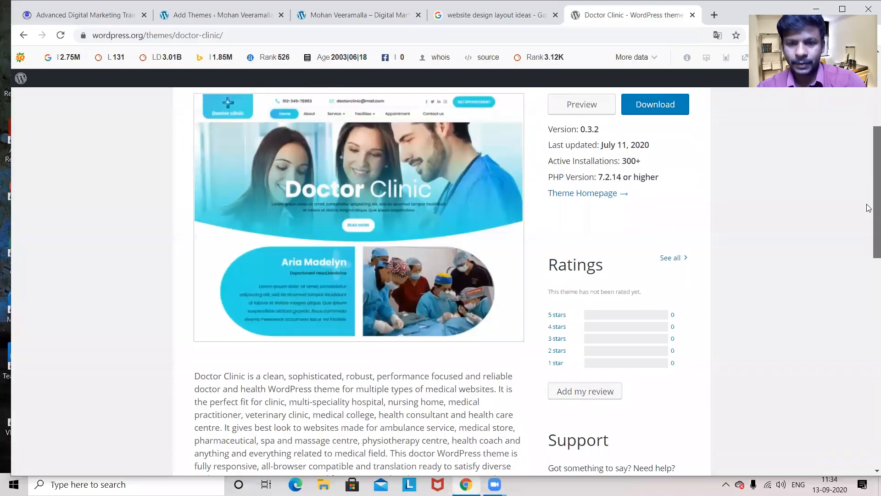
scroll(868, 208, down, 4)
scroll(863, 205, up, 5)
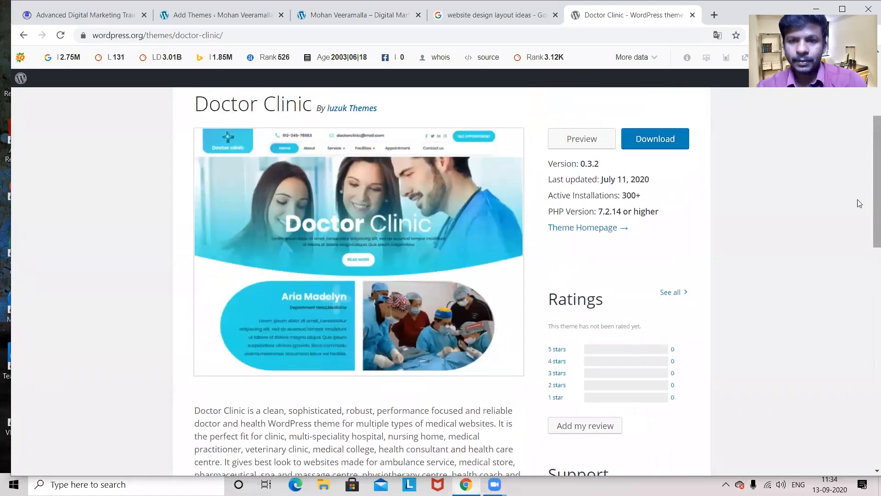
Step: Open the Doctor Clinic theme homepage and look over its price, features and preview and download options
click(572, 235)
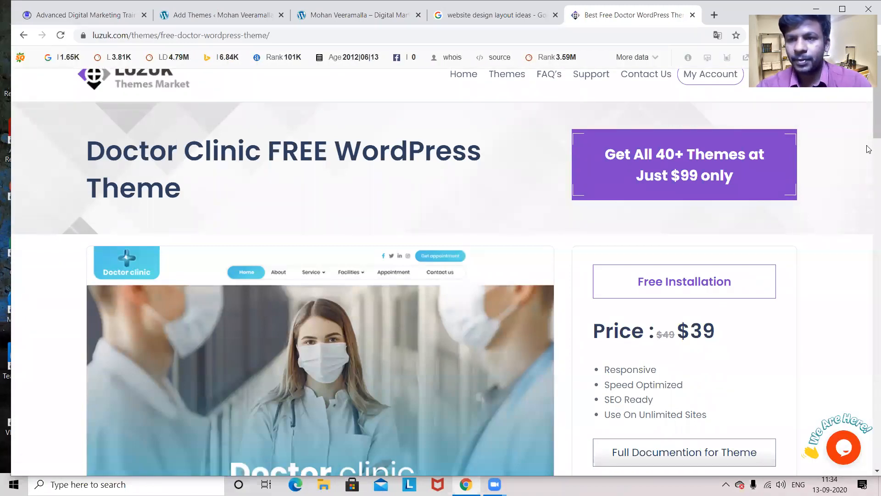
drag(868, 147, 863, 423)
drag(850, 458, 866, 185)
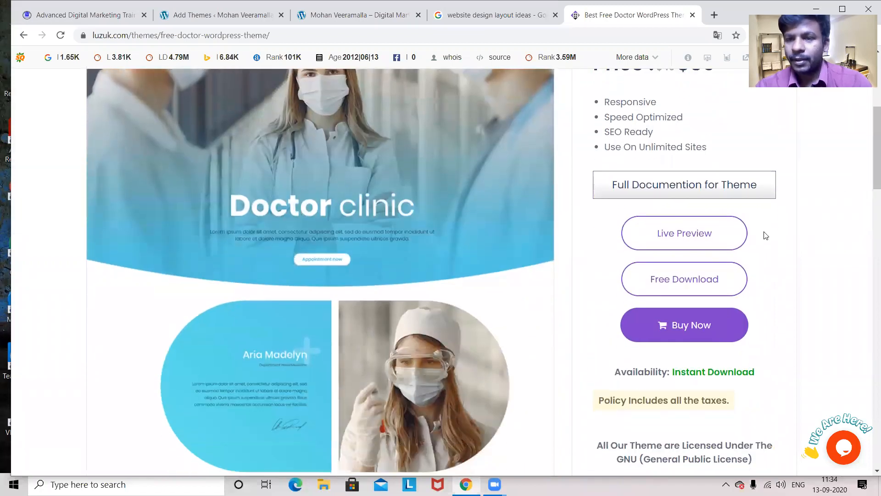
Step: Open the live preview of the Doctor Clinic theme and examine the demo page's sections from header to newsletter footer
click(681, 232)
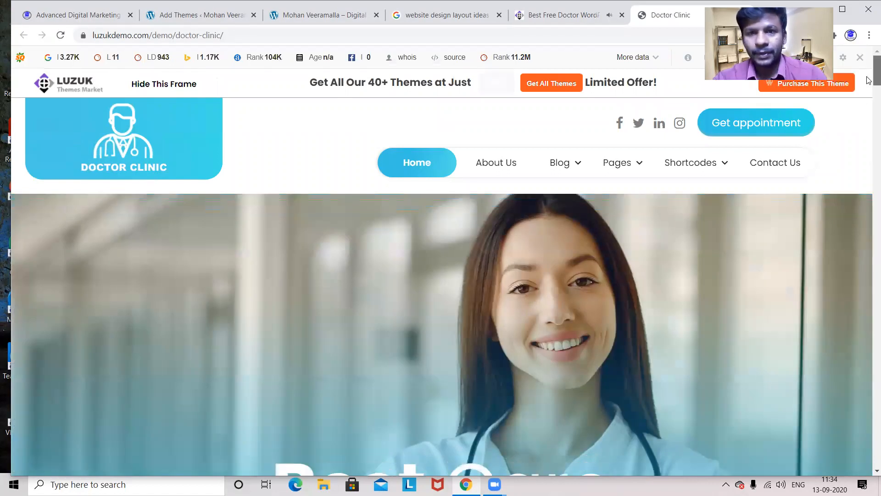
scroll(869, 98, down, 8)
scroll(869, 133, down, 10)
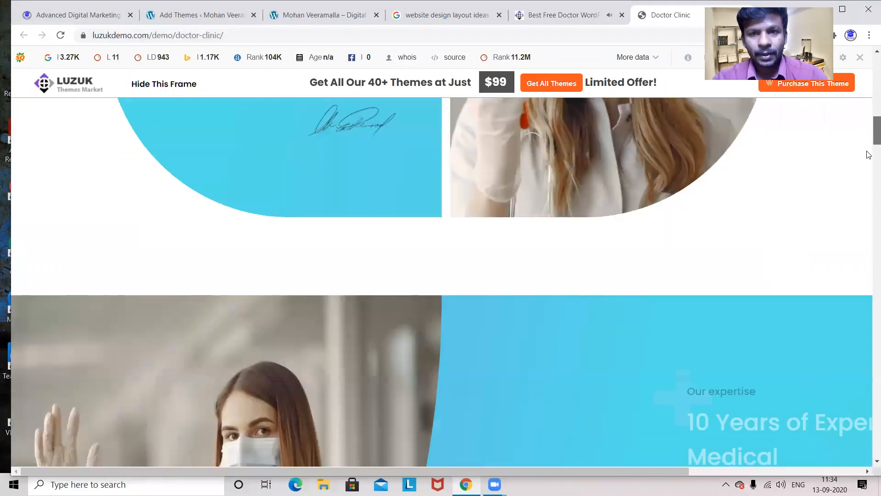
scroll(868, 205, down, 15)
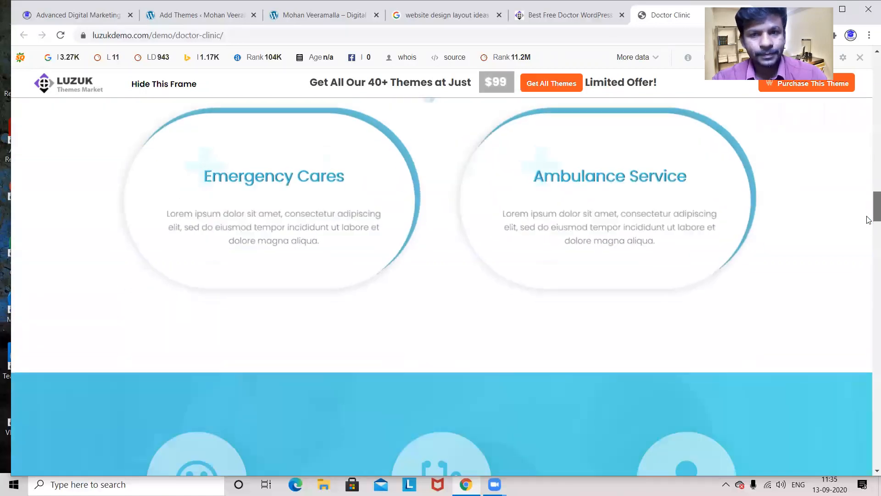
scroll(869, 278, down, 15)
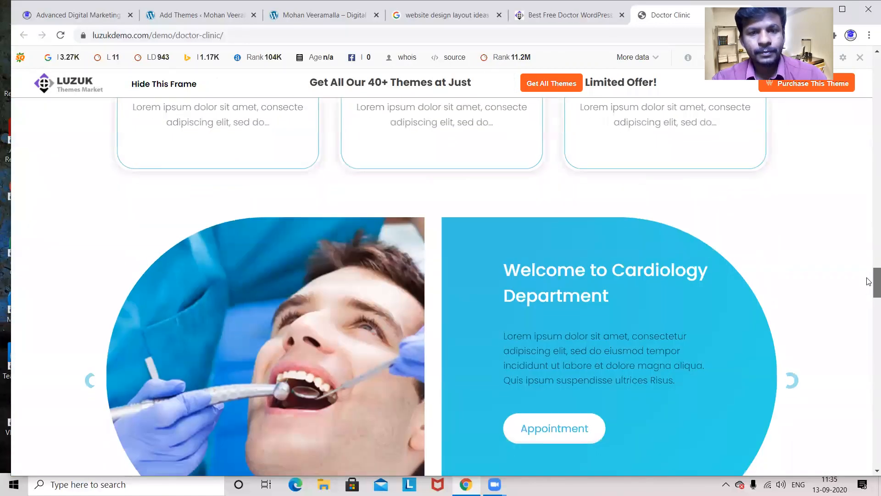
scroll(868, 329, down, 11)
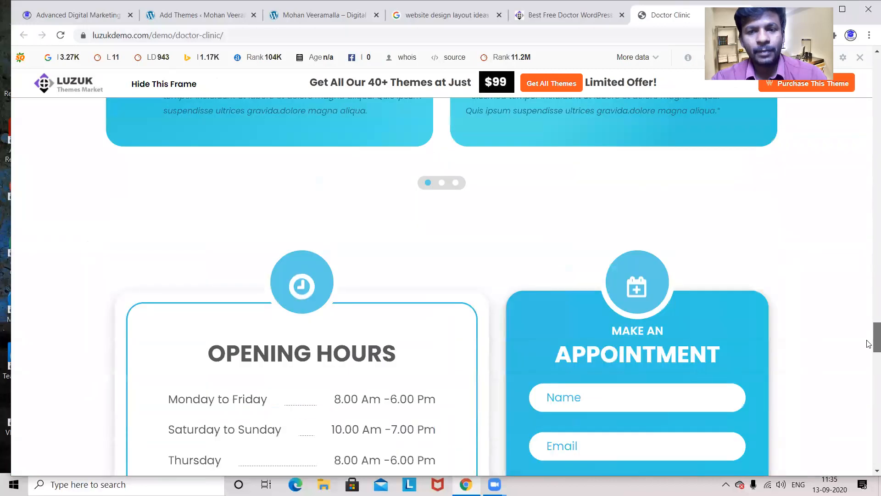
scroll(869, 365, down, 5)
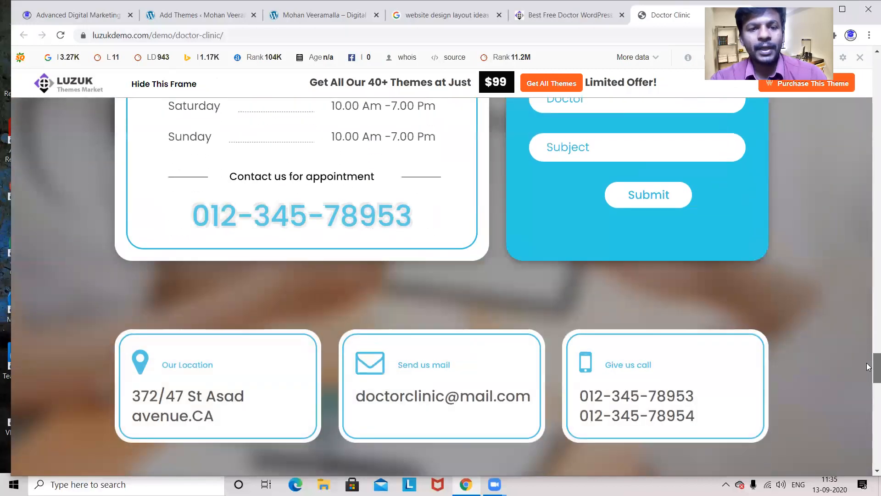
scroll(869, 384, down, 11)
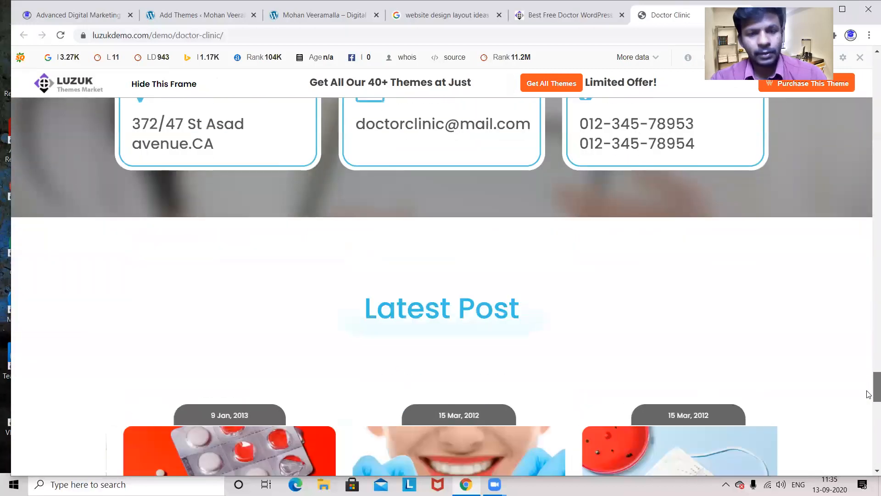
scroll(868, 432, down, 10)
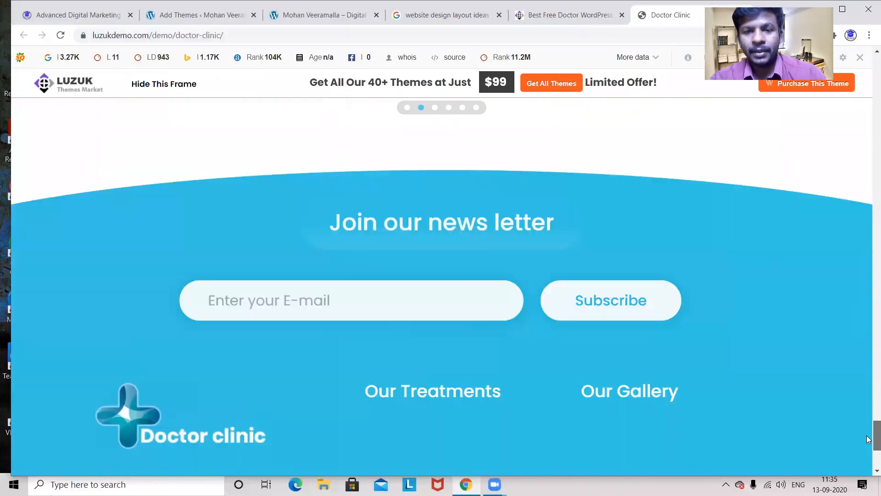
drag(867, 301, 867, 92)
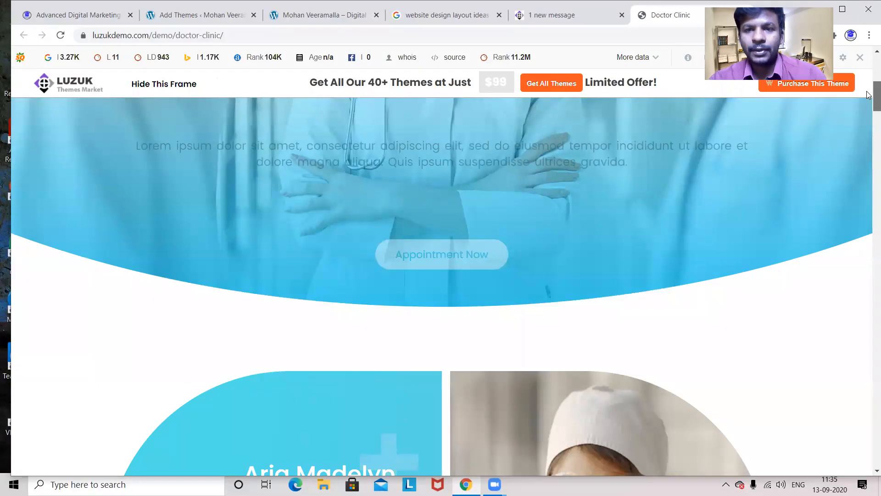
Step: Open the full documentation from the Doctor Clinic theme page and read its installation and home page setup instructions
click(573, 16)
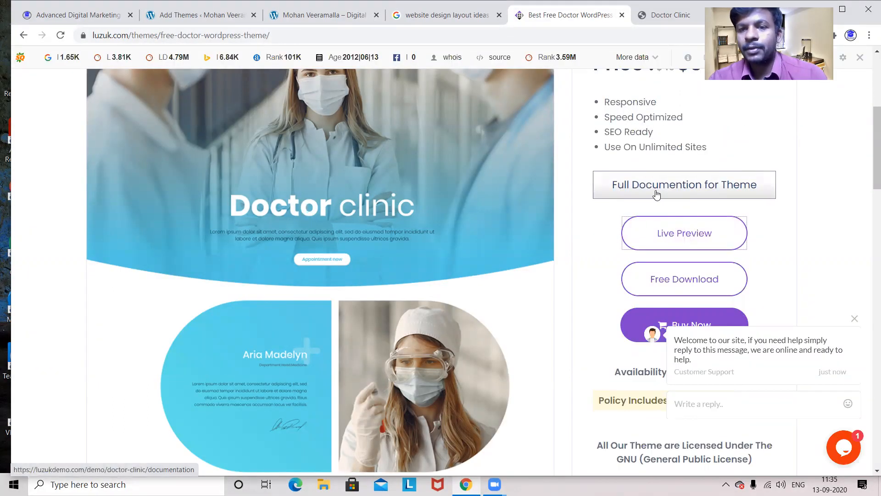
click(685, 192)
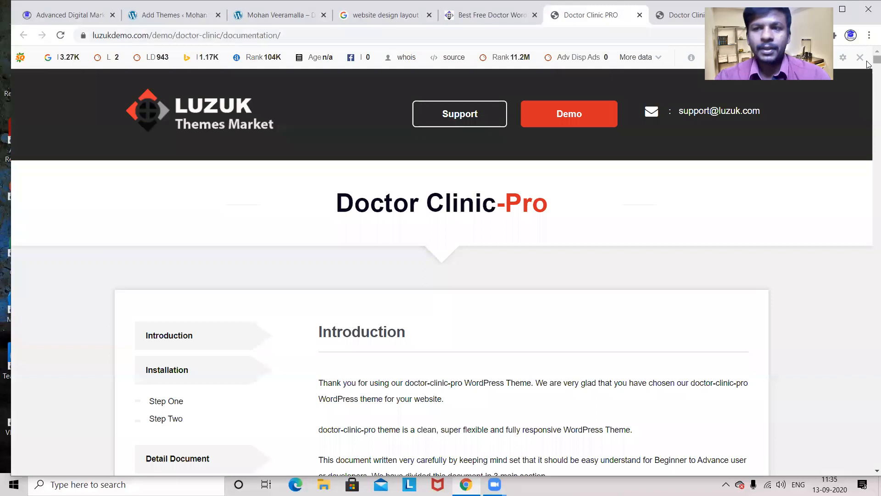
scroll(867, 65, down, 10)
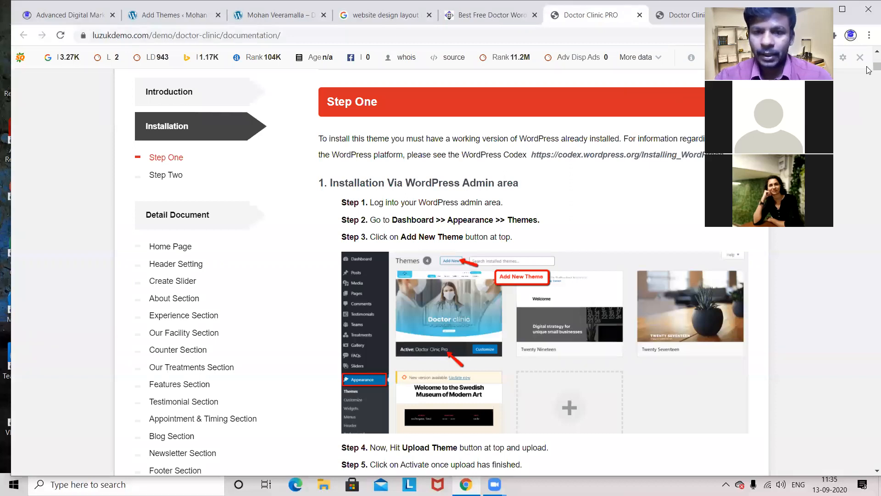
scroll(868, 69, down, 14)
scroll(868, 69, up, 18)
scroll(867, 69, down, 12)
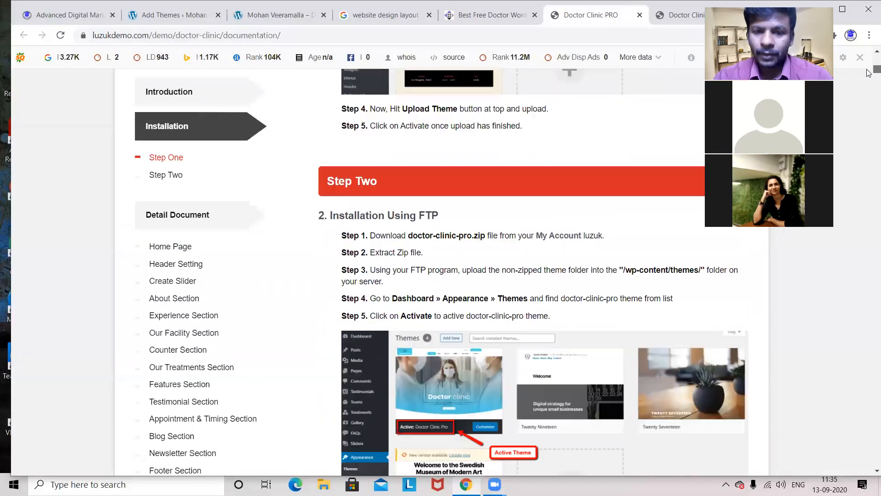
scroll(868, 74, down, 15)
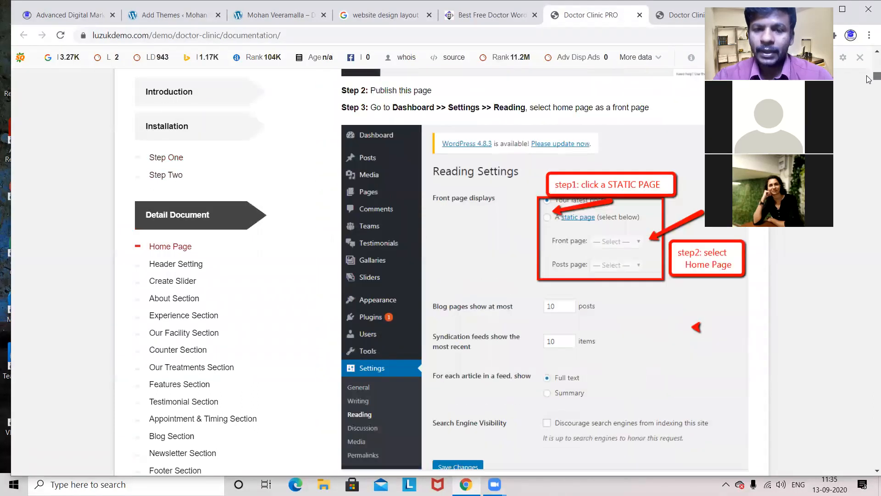